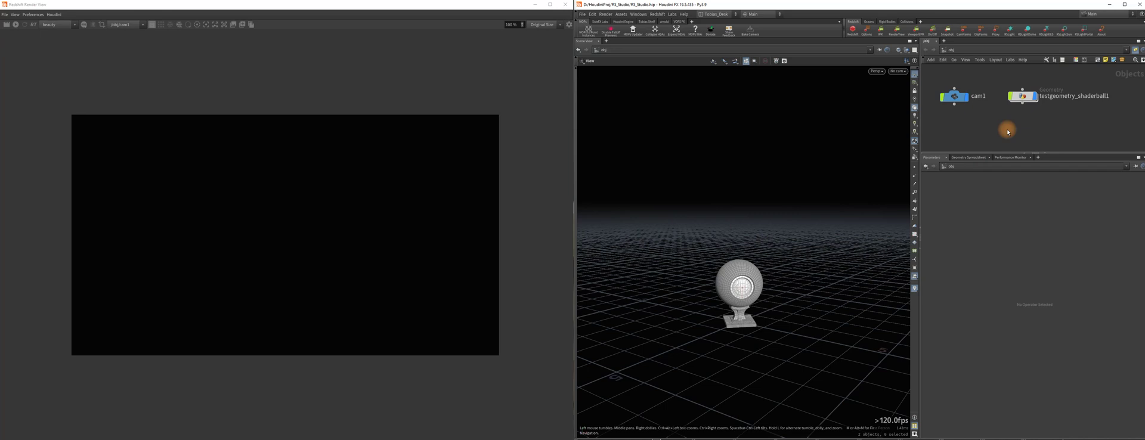
Create an Rs Studio (Beta) node in the object network by searching 'rs' in the Tab menu
{"action": "key", "text": "Tab"}
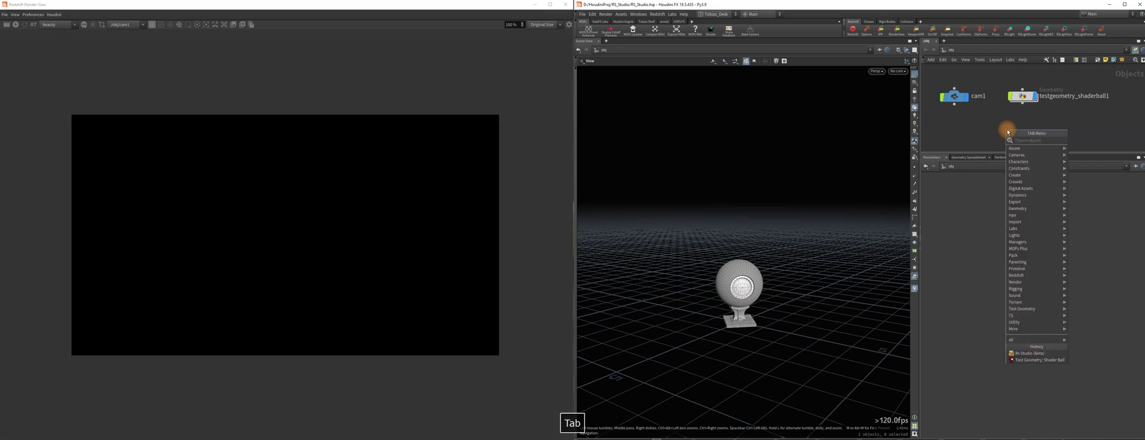
{"action": "type", "text": "rs"}
{"action": "key", "text": "Down"}
{"action": "key", "text": "Down"}
{"action": "key", "text": "Down"}
{"action": "key", "text": "Down"}
{"action": "key", "text": "Down"}
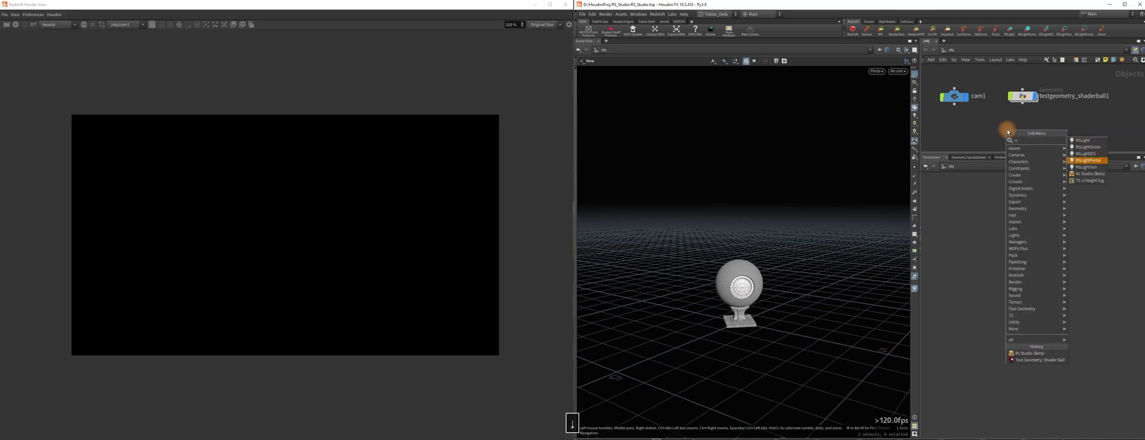
{"action": "key", "text": "Return"}
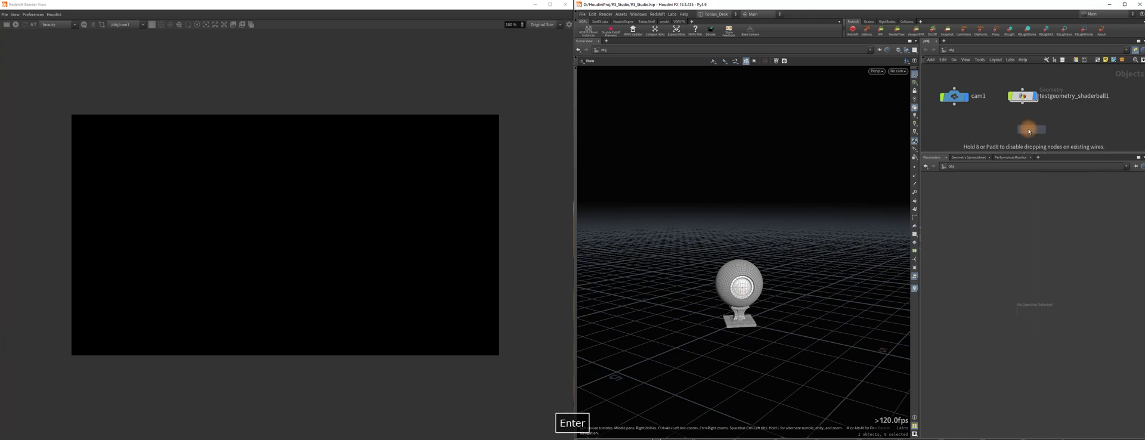
{"action": "left_click", "coordinate": [1023, 129]}
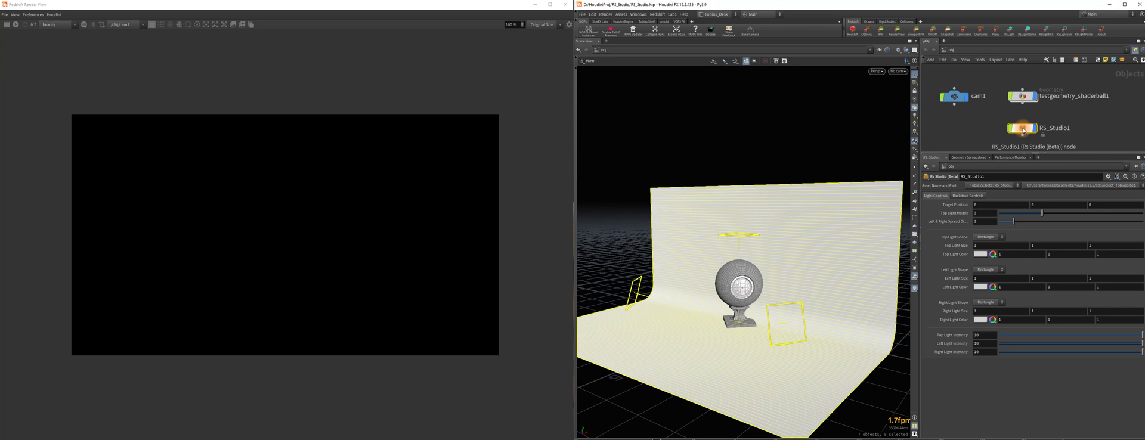
{"action": "left_click_drag", "start_coordinate": [1024, 131], "coordinate": [1022, 129]}
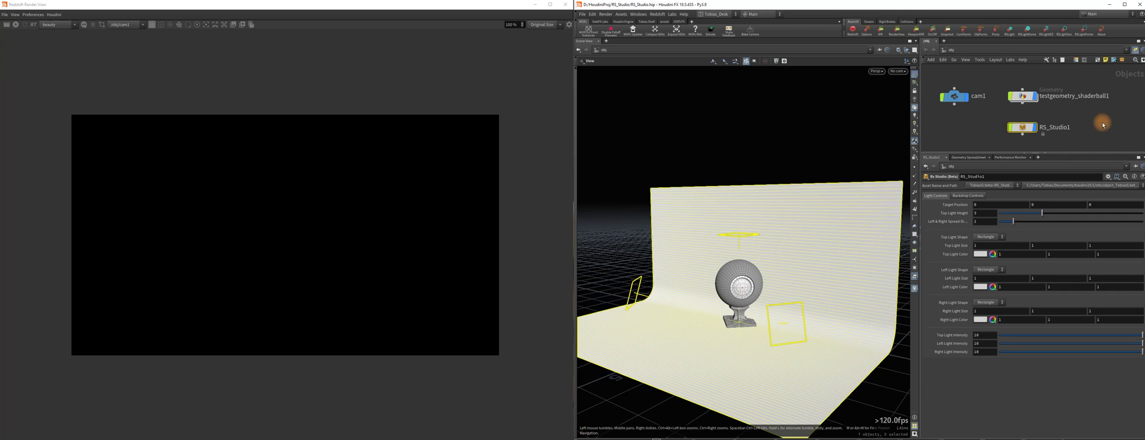
{"action": "left_click", "coordinate": [1101, 31]}
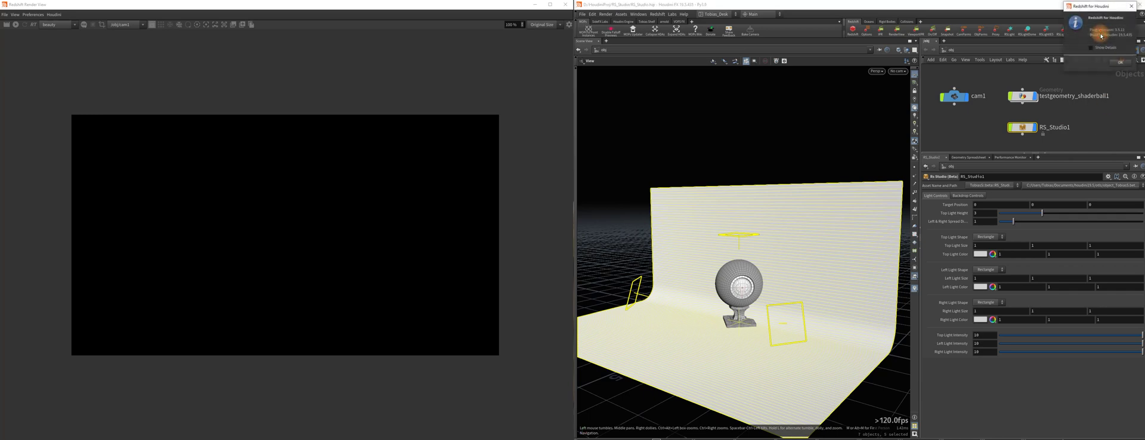
{"action": "left_click", "coordinate": [1121, 62]}
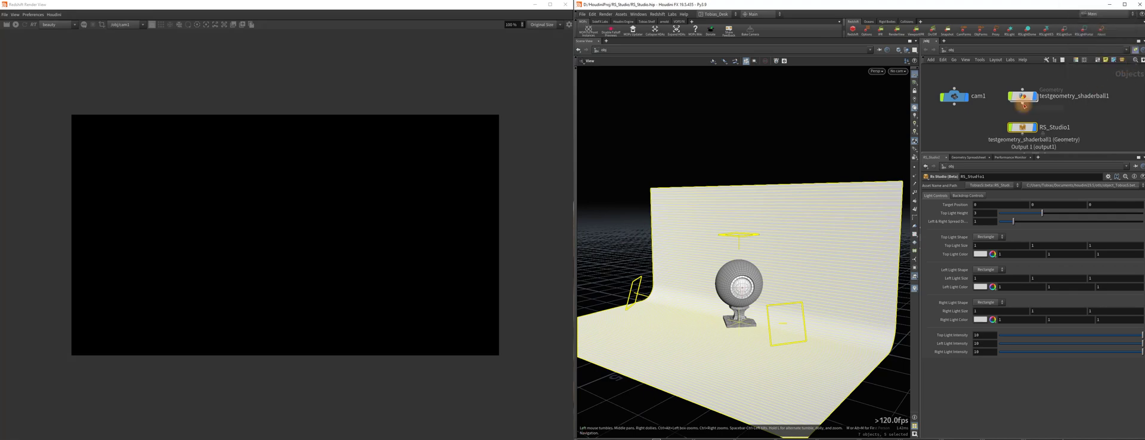
{"action": "mouse_move", "coordinate": [1026, 127]}
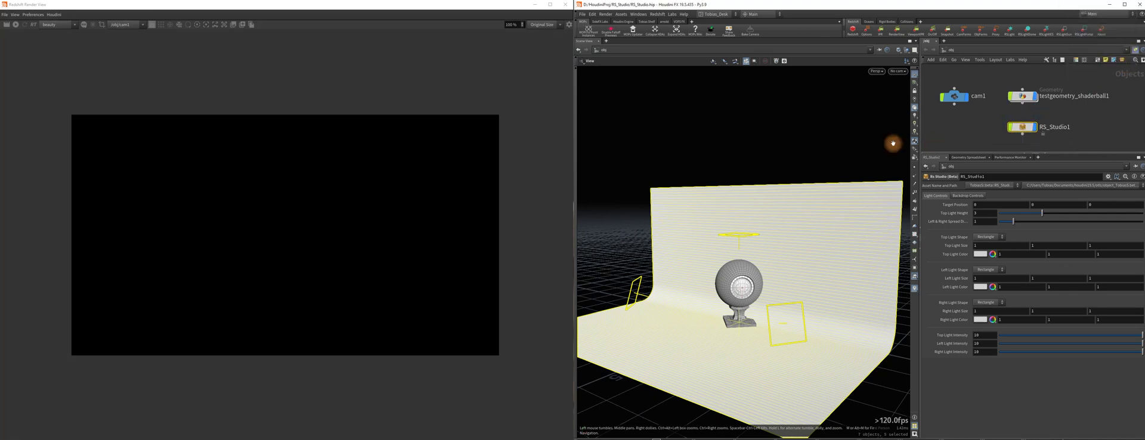
{"action": "left_click_drag", "start_coordinate": [761, 301], "coordinate": [685, 302]}
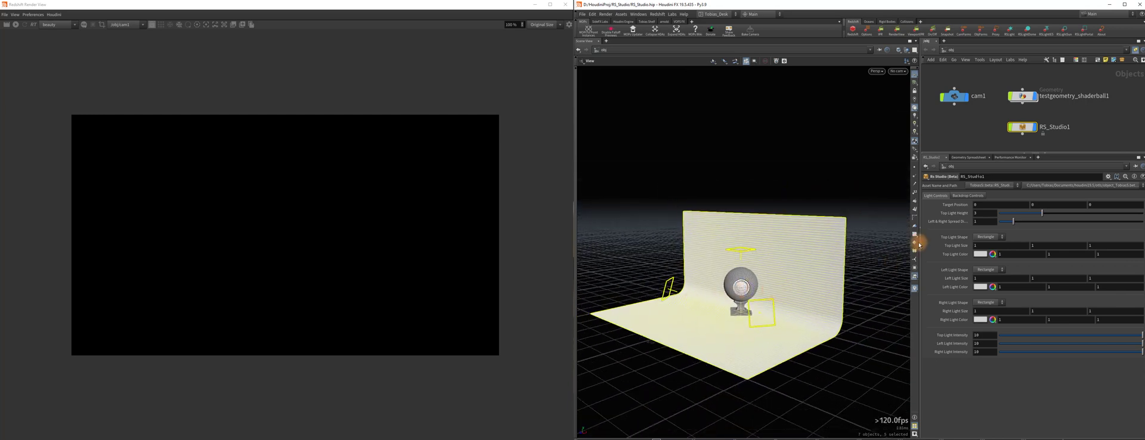
Review the backdrop and light parameters, then start the studio render in Redshift RenderView
{"action": "left_click", "coordinate": [974, 199]}
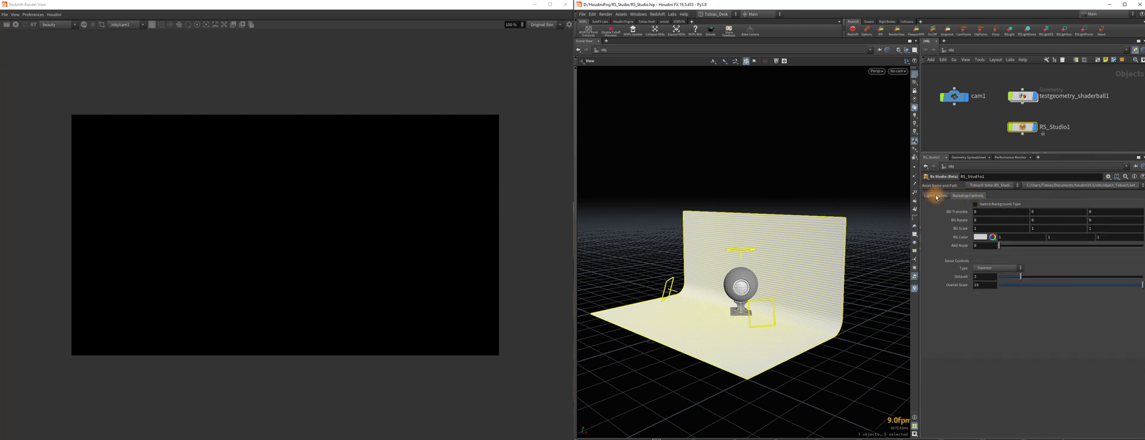
{"action": "left_click", "coordinate": [938, 197]}
{"action": "left_click", "coordinate": [957, 196]}
{"action": "left_click", "coordinate": [938, 198]}
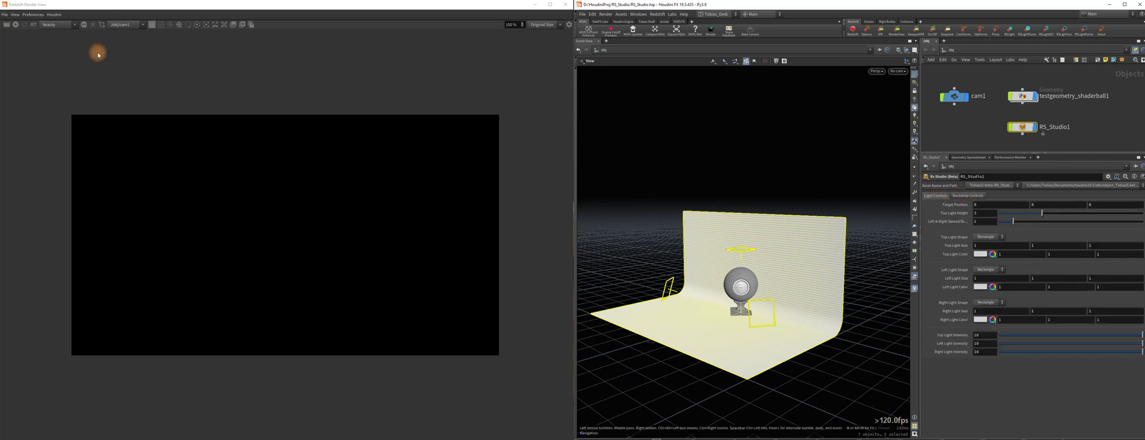
{"action": "left_click", "coordinate": [15, 26]}
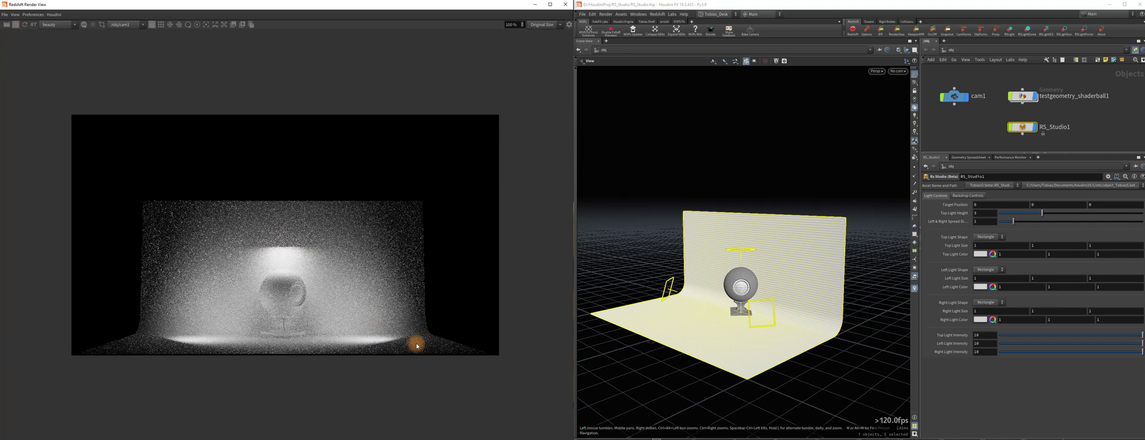
Push the backdrop back to a BG Translate Z of about -1 and refresh the render
{"action": "left_click", "coordinate": [966, 197]}
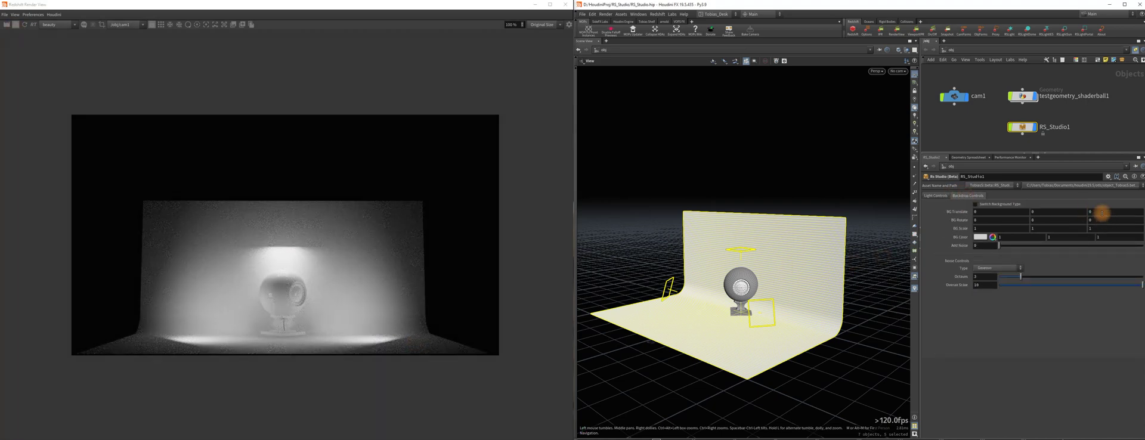
{"action": "middle_click_drag", "start_coordinate": [1102, 213], "coordinate": [1047, 210]}
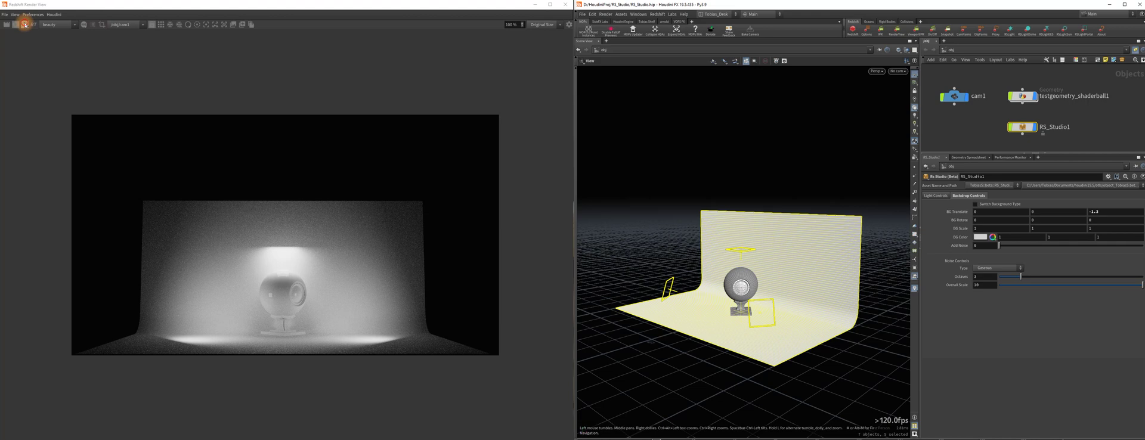
{"action": "left_click", "coordinate": [24, 25]}
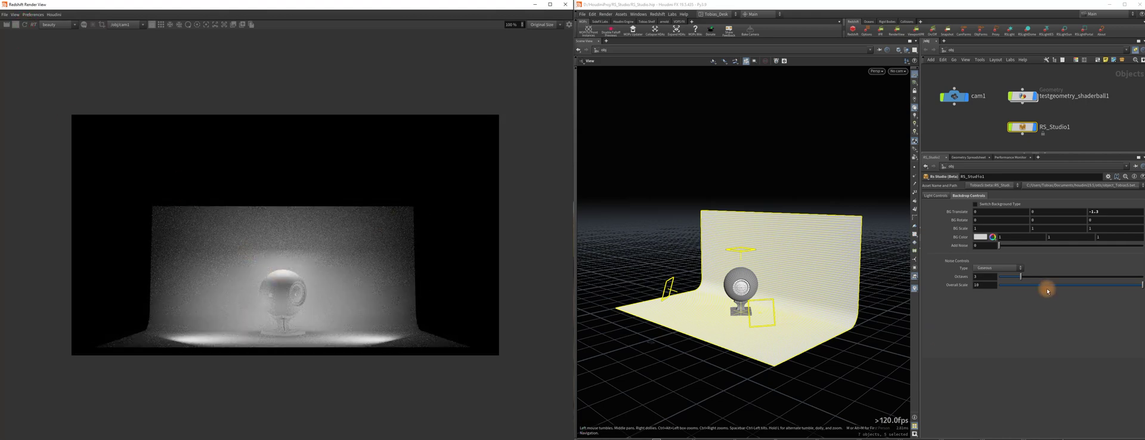
{"action": "left_click", "coordinate": [937, 197]}
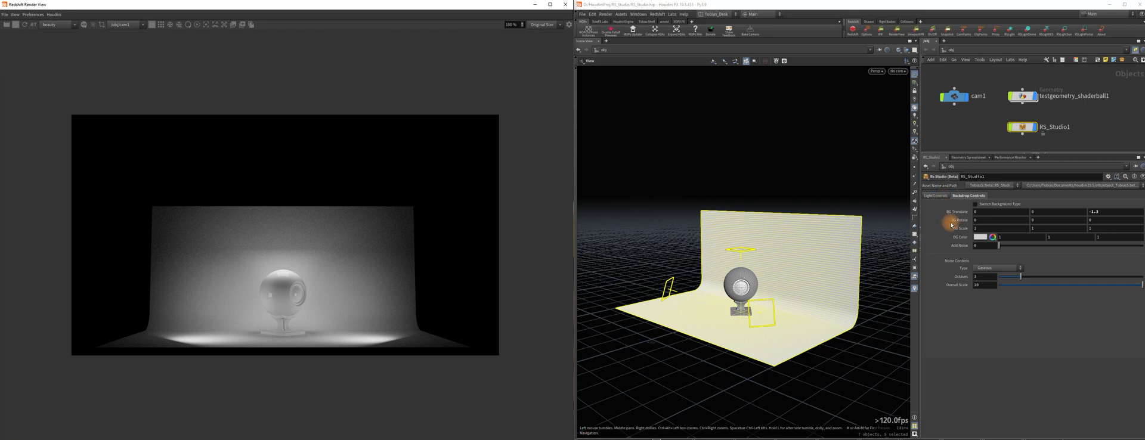
Move the light target position, raise Top Light Height to 4.37 and spread the side lights 1.14
{"action": "left_click", "coordinate": [936, 196]}
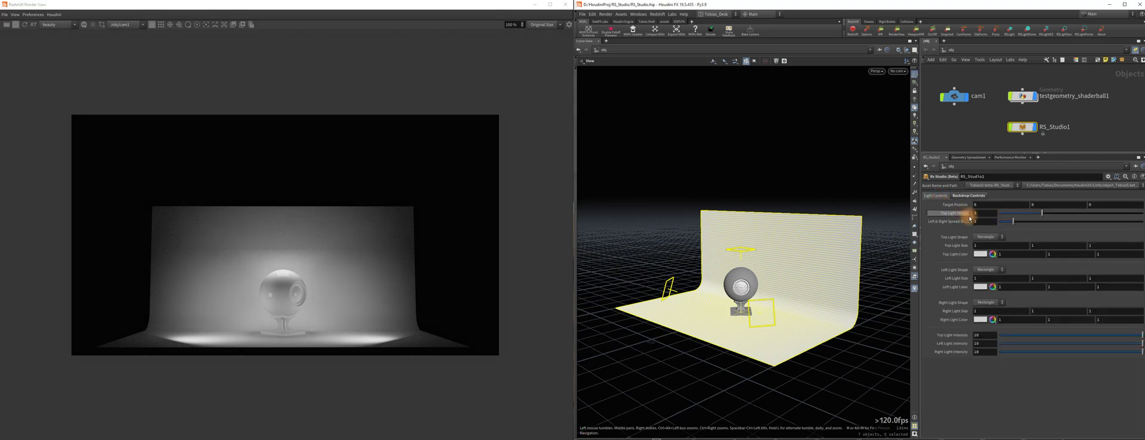
{"action": "middle_click_drag", "start_coordinate": [1037, 206], "coordinate": [1077, 209]}
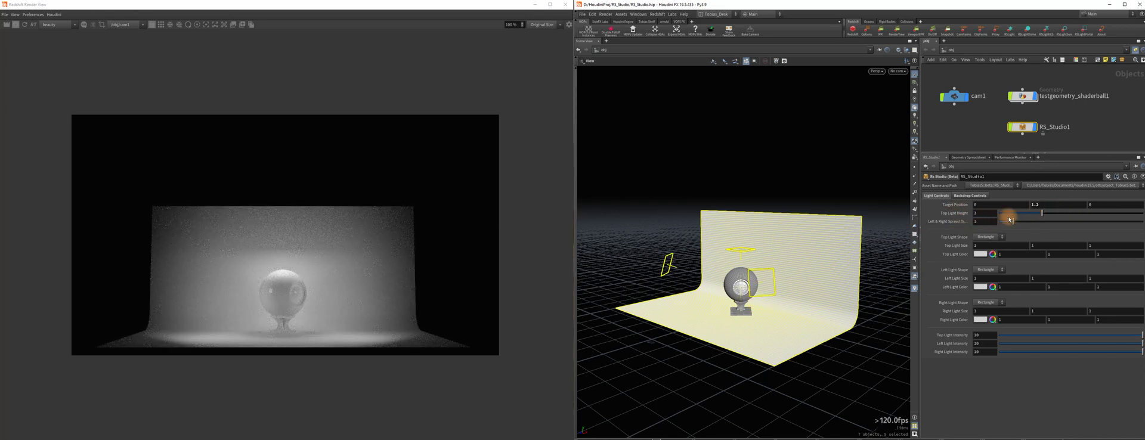
{"action": "left_click_drag", "start_coordinate": [1044, 213], "coordinate": [1064, 214]}
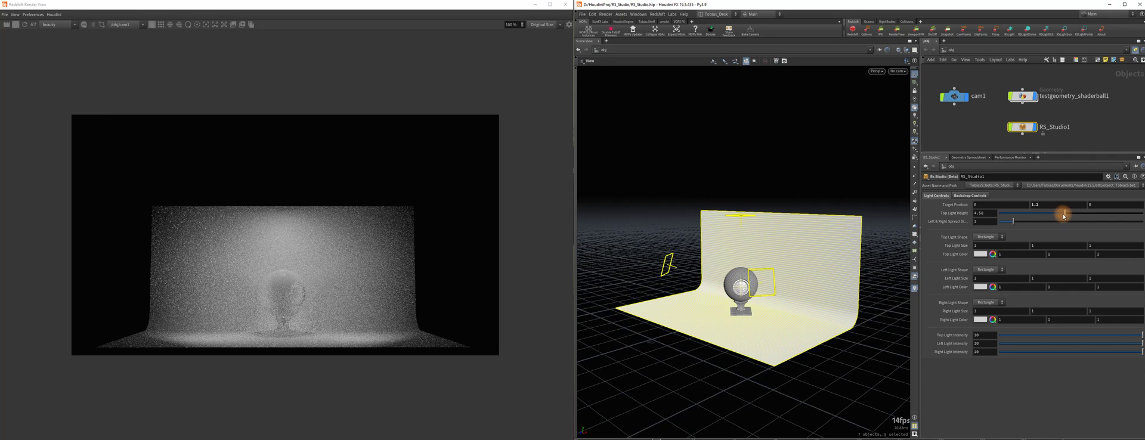
{"action": "left_click_drag", "start_coordinate": [759, 290], "coordinate": [736, 298]}
{"action": "left_click", "coordinate": [986, 129]}
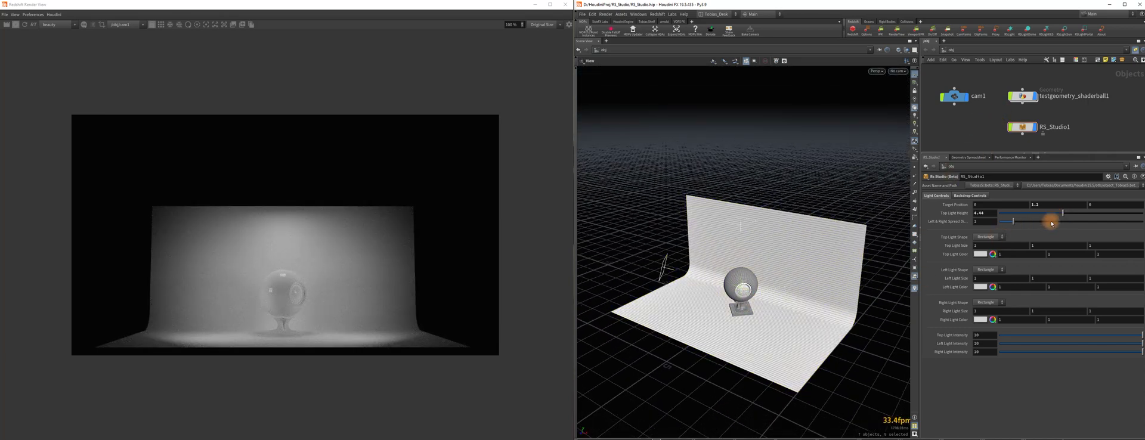
{"action": "left_click_drag", "start_coordinate": [1061, 213], "coordinate": [1059, 213]}
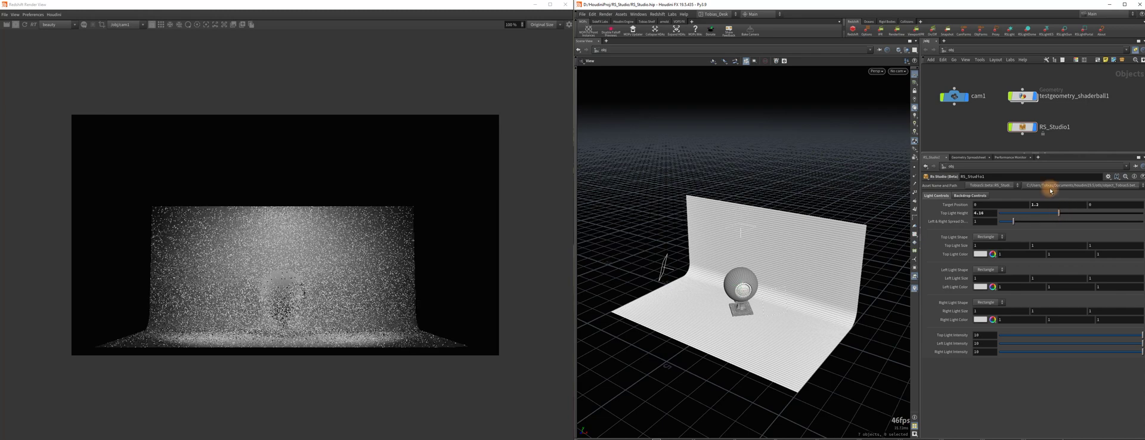
{"action": "left_click_drag", "start_coordinate": [750, 275], "coordinate": [746, 232]}
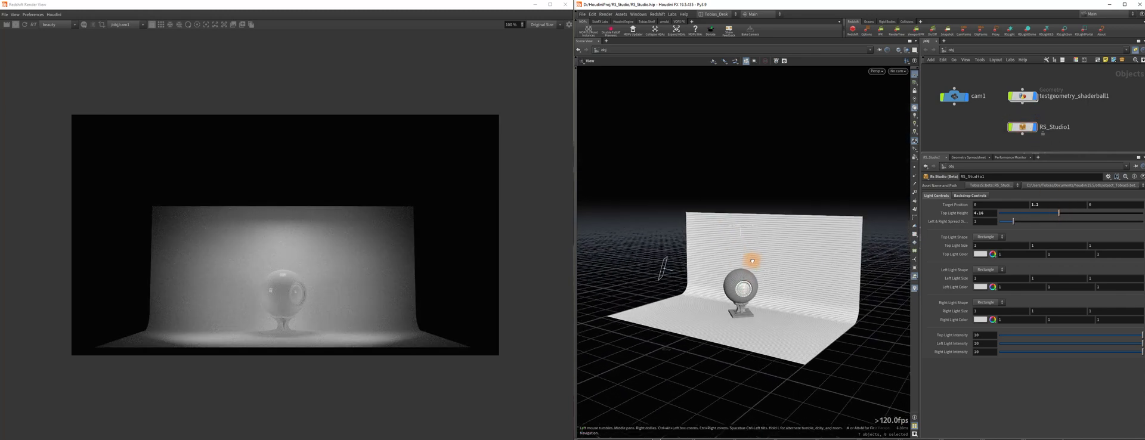
{"action": "left_click_drag", "start_coordinate": [1041, 119], "coordinate": [1000, 150]}
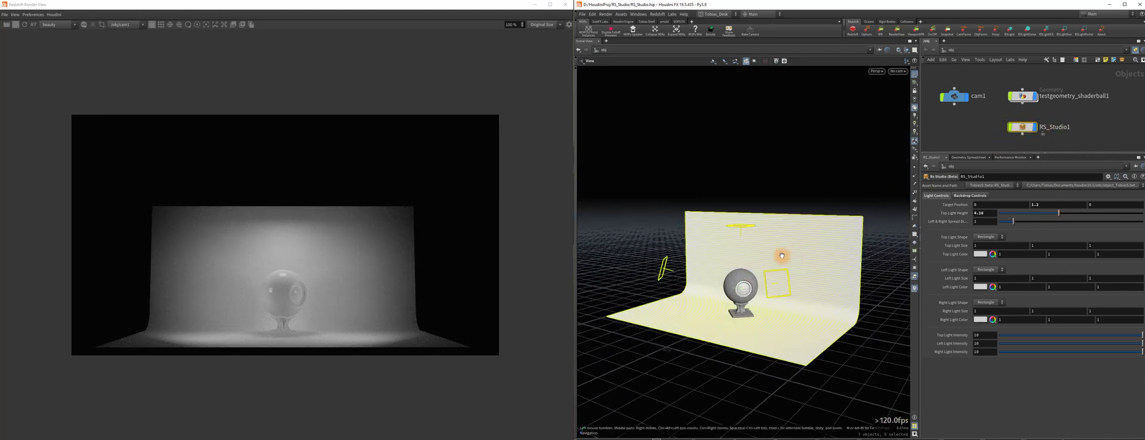
{"action": "left_click_drag", "start_coordinate": [745, 269], "coordinate": [759, 267]}
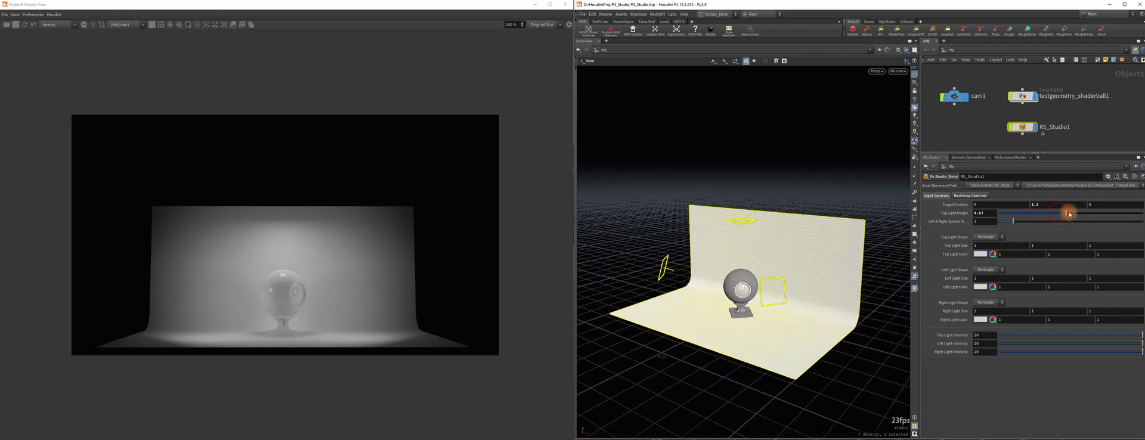
{"action": "left_click_drag", "start_coordinate": [1061, 213], "coordinate": [1016, 224]}
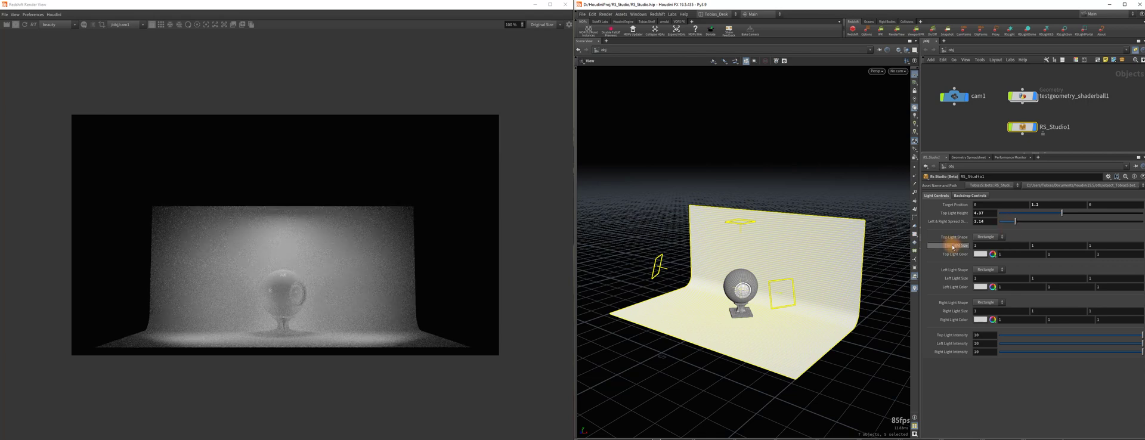
Make the top light a bar sized 3 by 0.5 and refresh the render
{"action": "left_click_drag", "start_coordinate": [754, 287], "coordinate": [745, 288]}
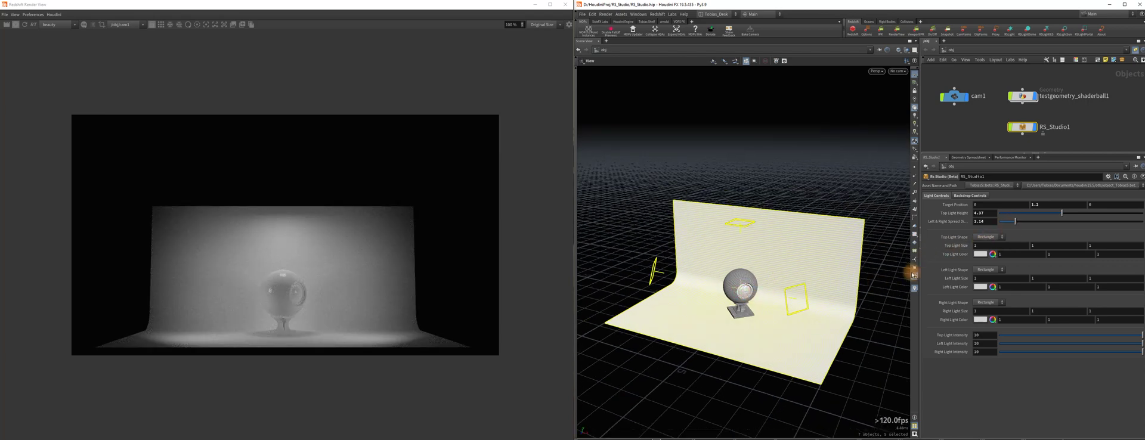
{"action": "left_click", "coordinate": [987, 236]}
{"action": "left_click", "coordinate": [989, 250]}
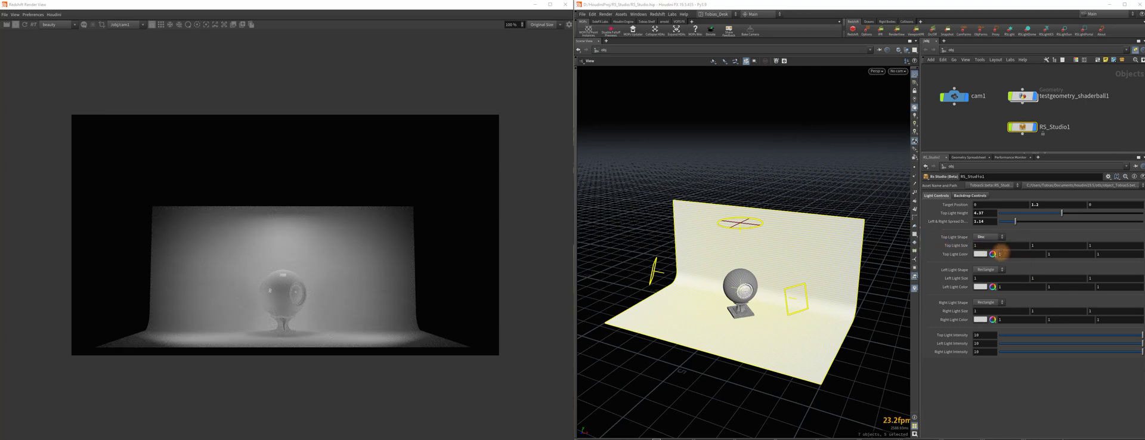
{"action": "left_click", "coordinate": [1050, 247]}
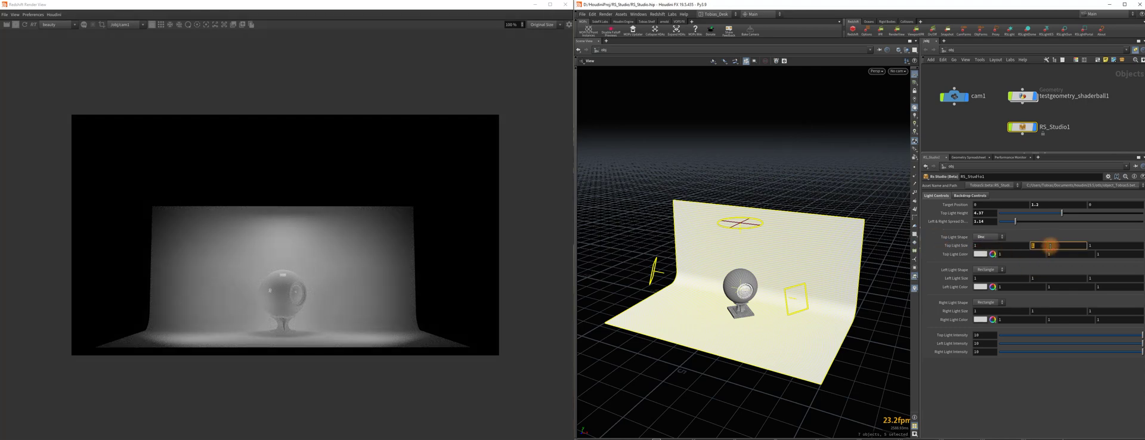
{"action": "key", "text": "Return"}
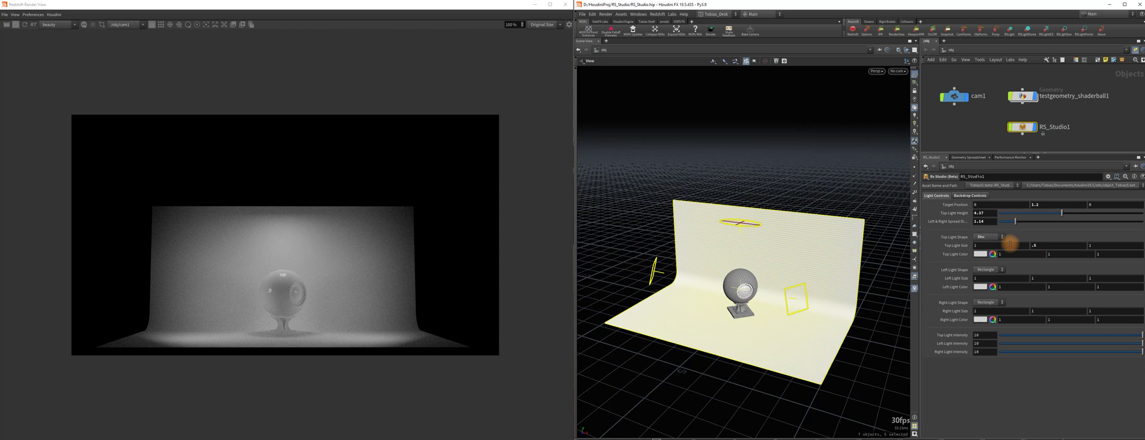
{"action": "type", "text": "3"}
{"action": "key", "text": "Return"}
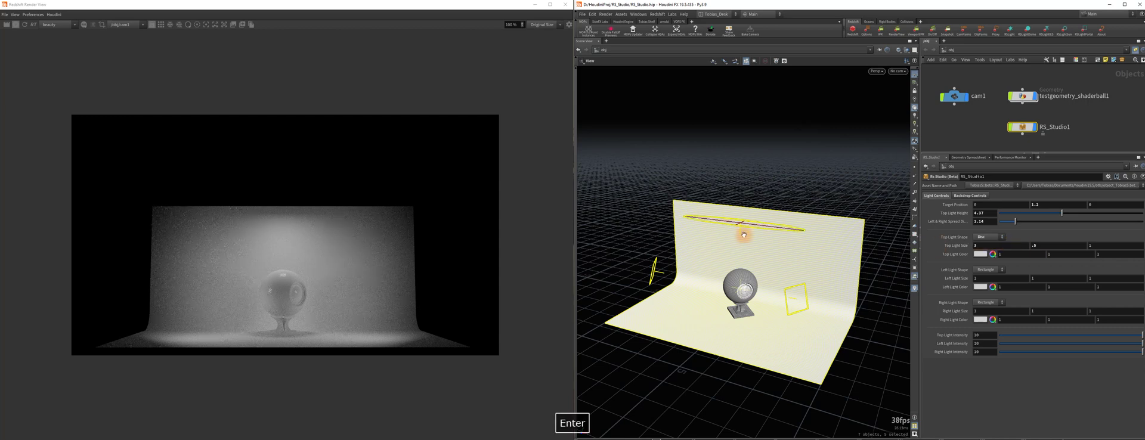
{"action": "left_click", "coordinate": [26, 23]}
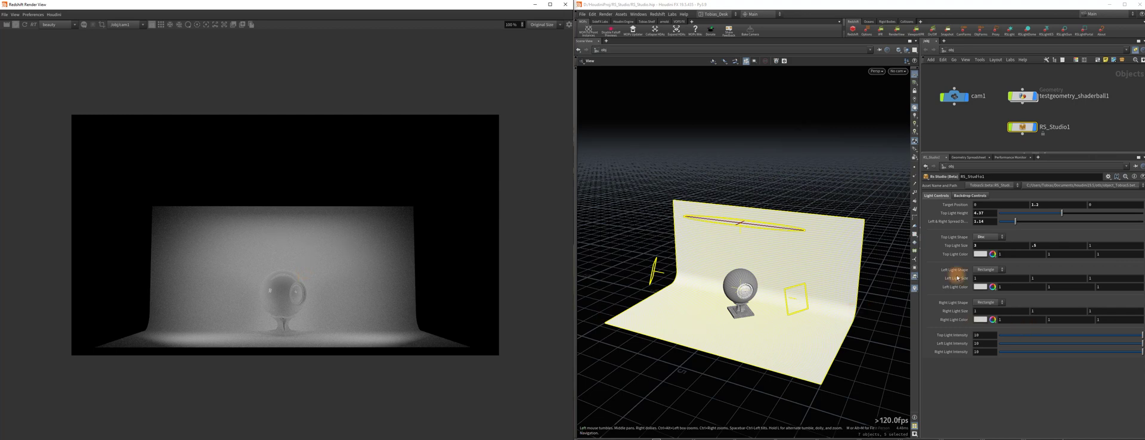
Colour the left light magenta and the right light cyan
{"action": "left_click", "coordinate": [982, 289]}
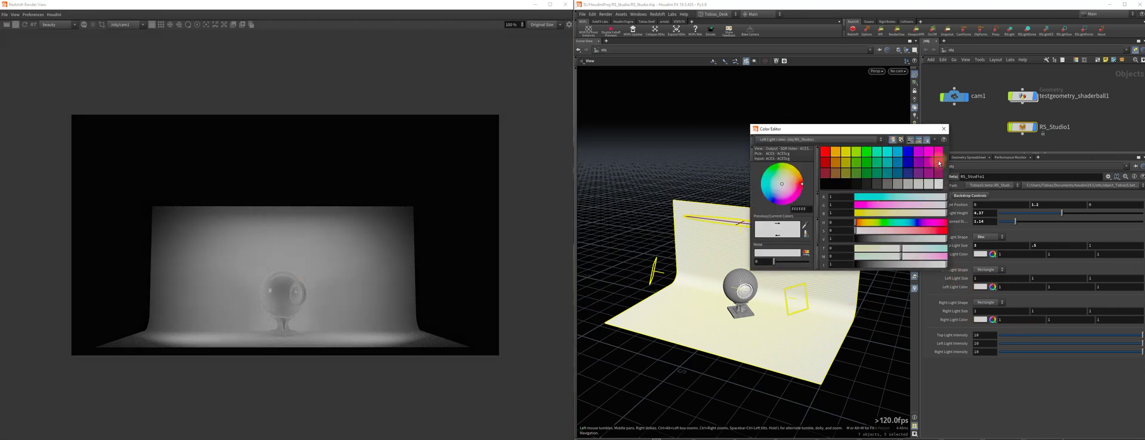
{"action": "left_click", "coordinate": [939, 153]}
{"action": "left_click", "coordinate": [943, 129]}
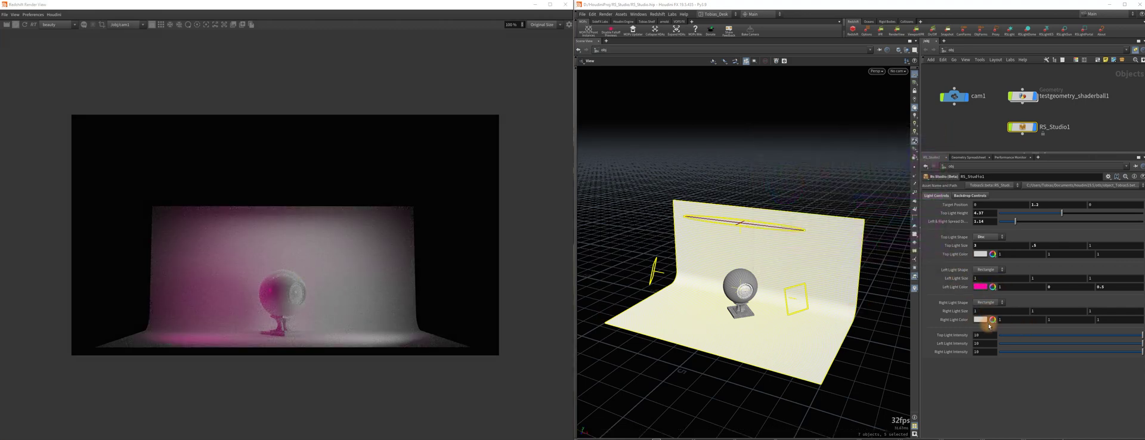
{"action": "left_click", "coordinate": [990, 322]}
{"action": "left_click", "coordinate": [888, 157]}
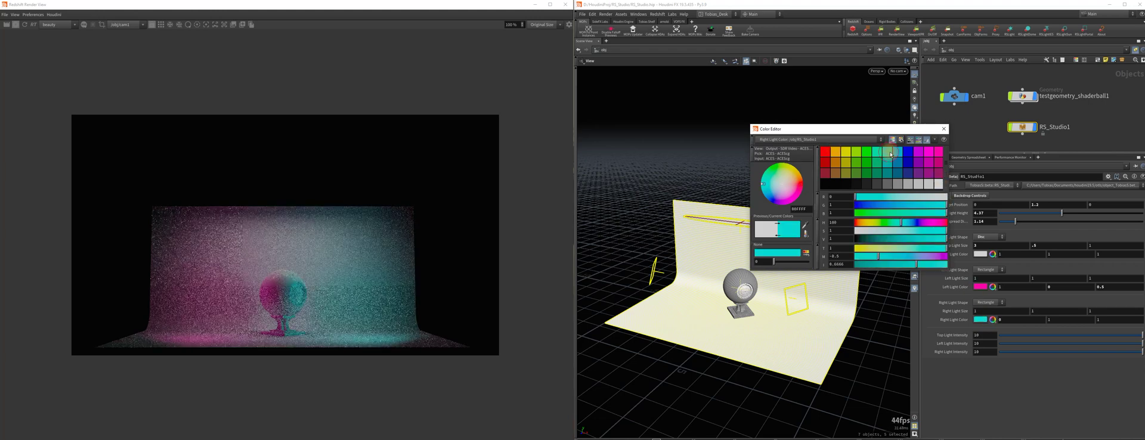
{"action": "left_click", "coordinate": [944, 129]}
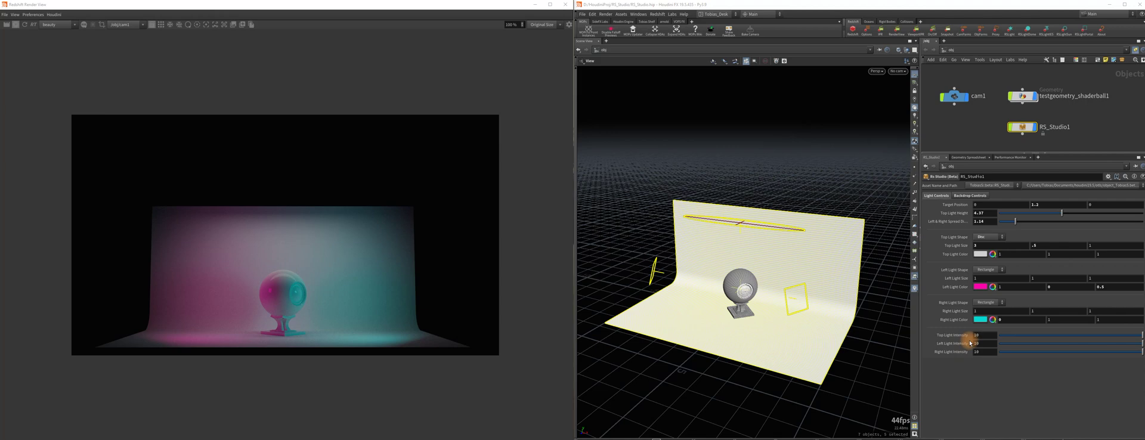
Set the left and right light intensities to 0
{"action": "left_click", "coordinate": [987, 344]}
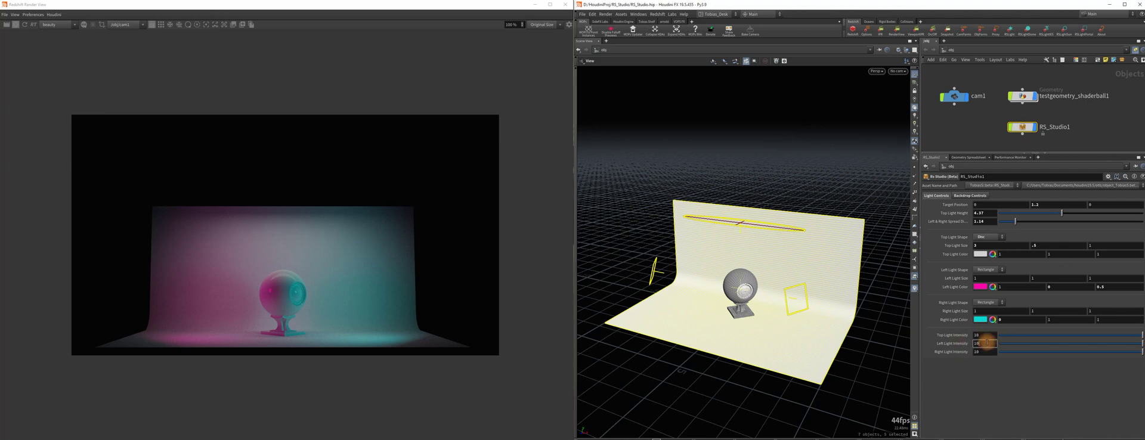
{"action": "type", "text": "0"}
{"action": "key", "text": "Return"}
{"action": "left_click", "coordinate": [981, 352]}
{"action": "type", "text": "0"}
{"action": "key", "text": "Return"}
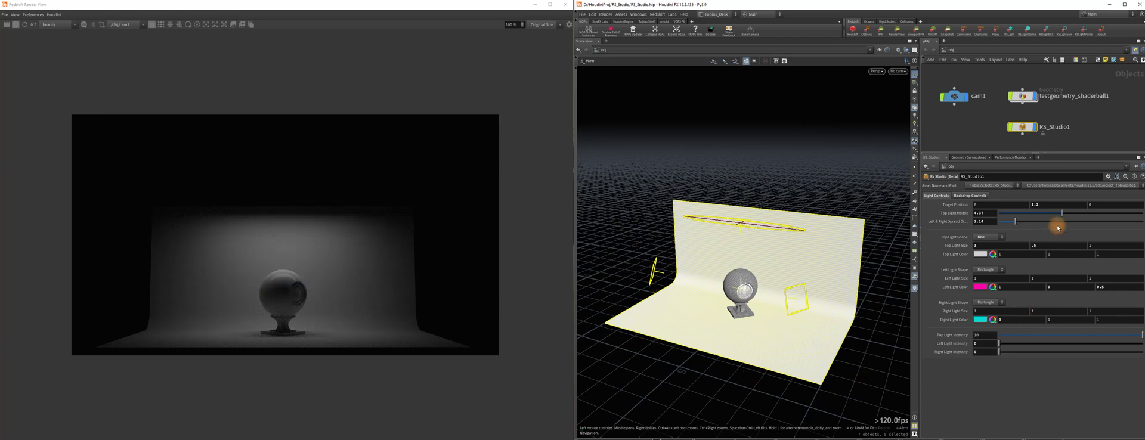
Set the left and right light intensities to 15
{"action": "type", "text": "0"}
{"action": "key", "text": "Return"}
{"action": "left_click", "coordinate": [982, 350]}
{"action": "type", "text": "15"}
{"action": "key", "text": "Return"}
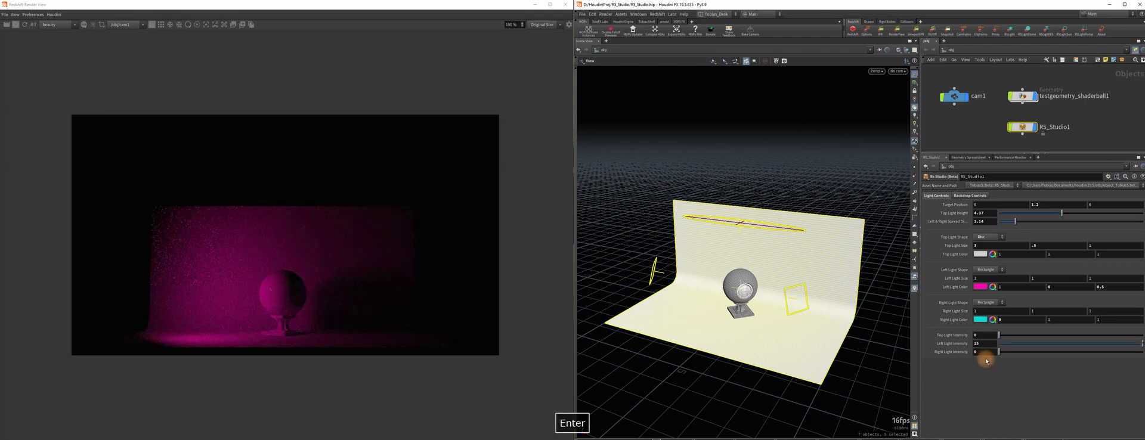
{"action": "type", "text": "15"}
{"action": "key", "text": "Return"}
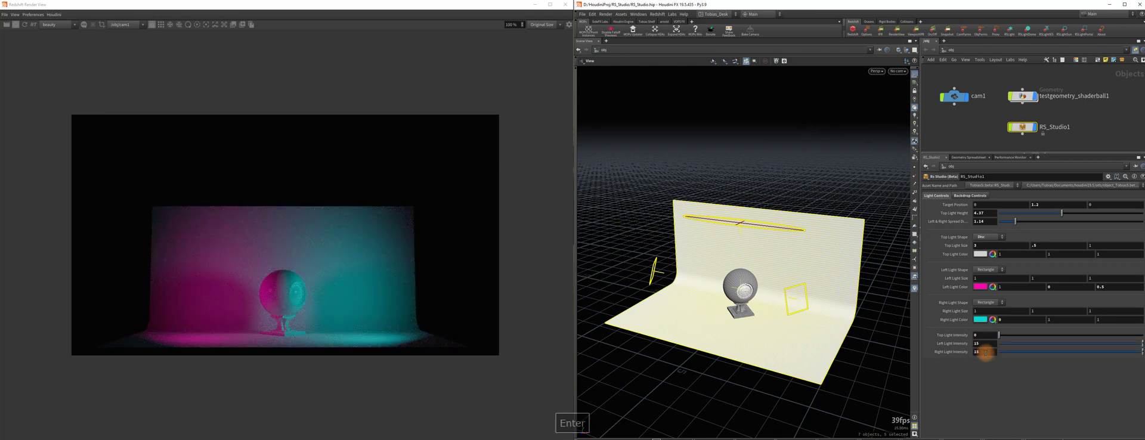
Spread the side lights to 1.91 and set the top light intensity to 15
{"action": "mouse_move", "coordinate": [1017, 221]}
{"action": "left_mouse_down"}
{"action": "mouse_move", "coordinate": [1032, 221]}
{"action": "mouse_move", "coordinate": [1008, 221]}
{"action": "mouse_move", "coordinate": [1022, 222]}
{"action": "left_mouse_up"}
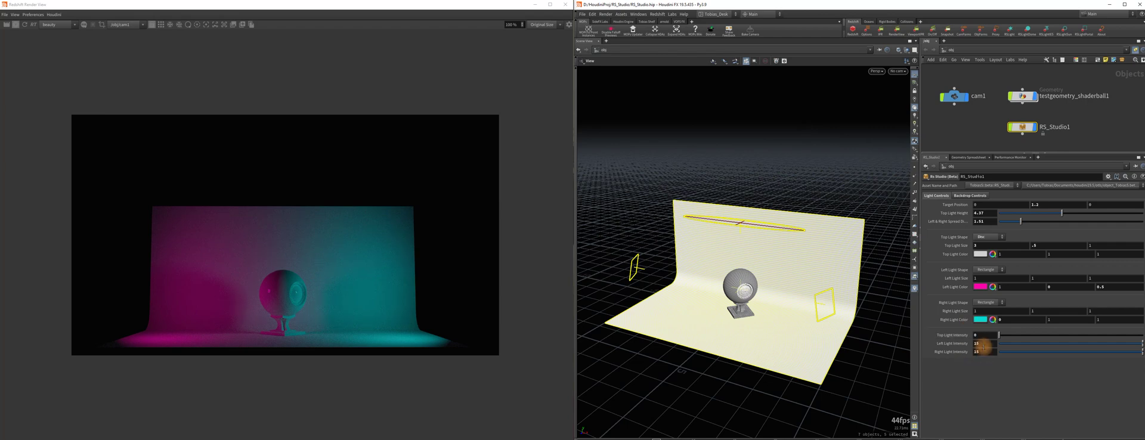
{"action": "type", "text": "15"}
{"action": "key", "text": "Return"}
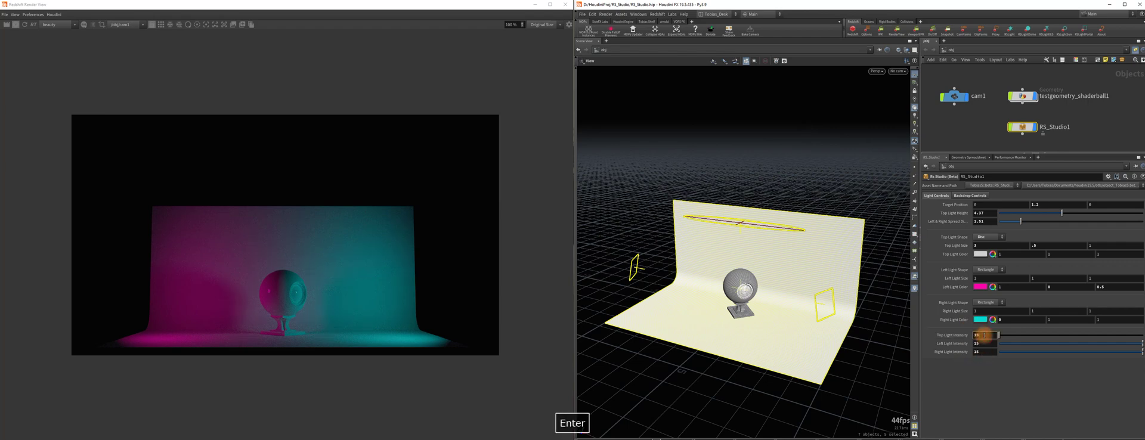
Try orange, red and teal as the backdrop colour, then return it to white
{"action": "left_click", "coordinate": [970, 195]}
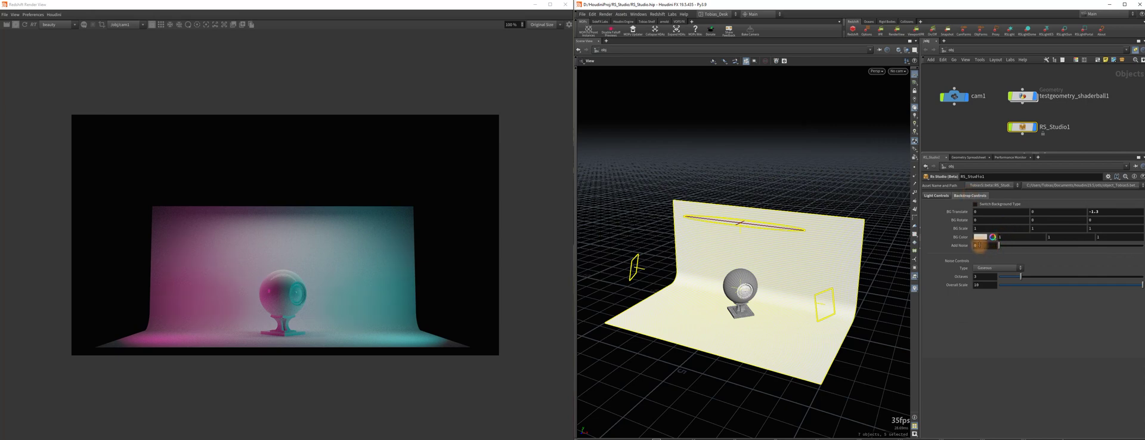
{"action": "left_click", "coordinate": [982, 238]}
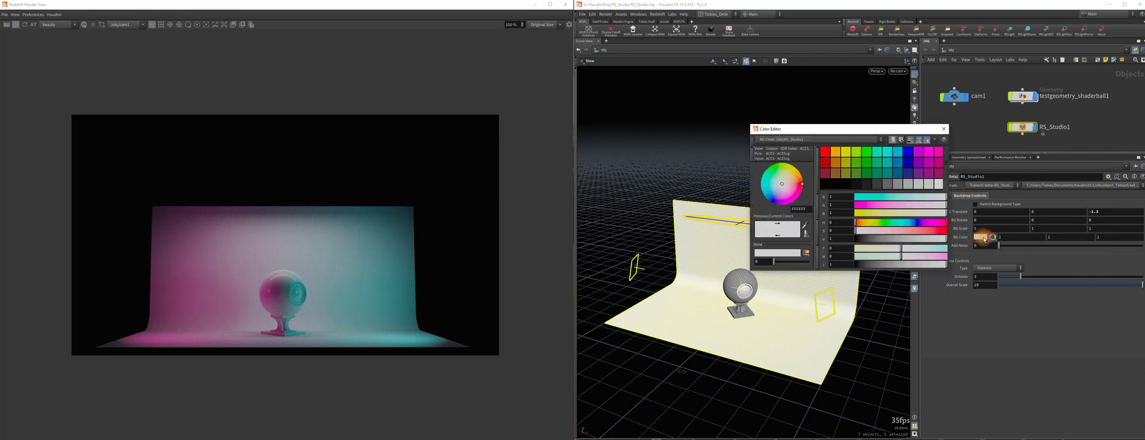
{"action": "left_click", "coordinate": [835, 156]}
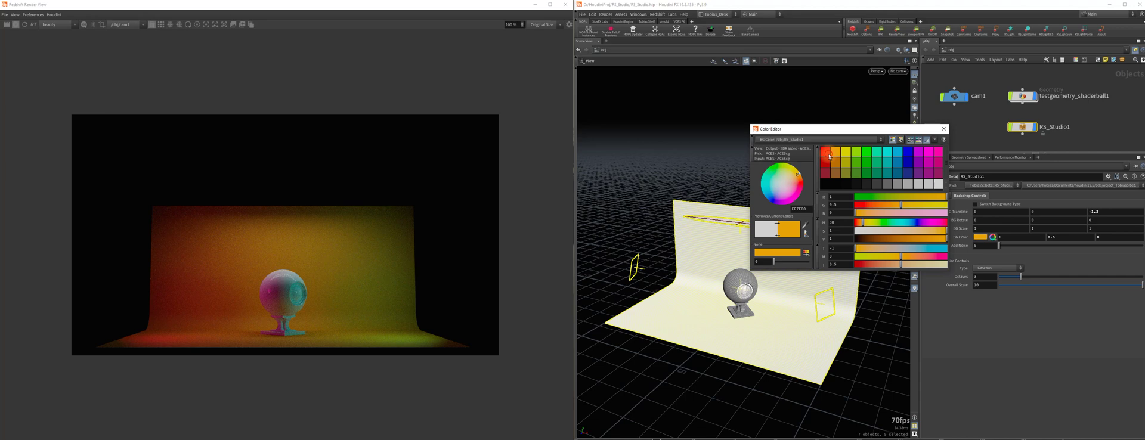
{"action": "left_click", "coordinate": [828, 155]}
{"action": "left_click", "coordinate": [880, 154]}
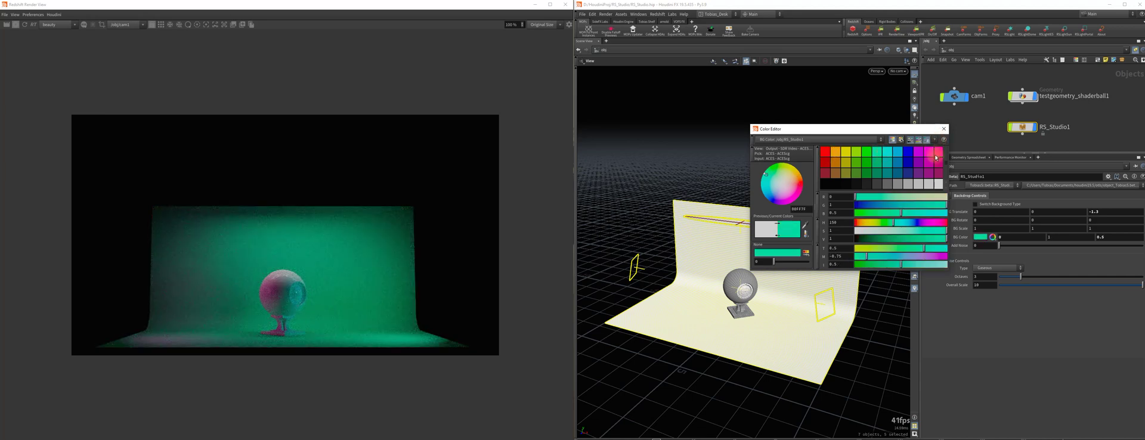
{"action": "left_click", "coordinate": [939, 184]}
{"action": "left_click", "coordinate": [944, 129]}
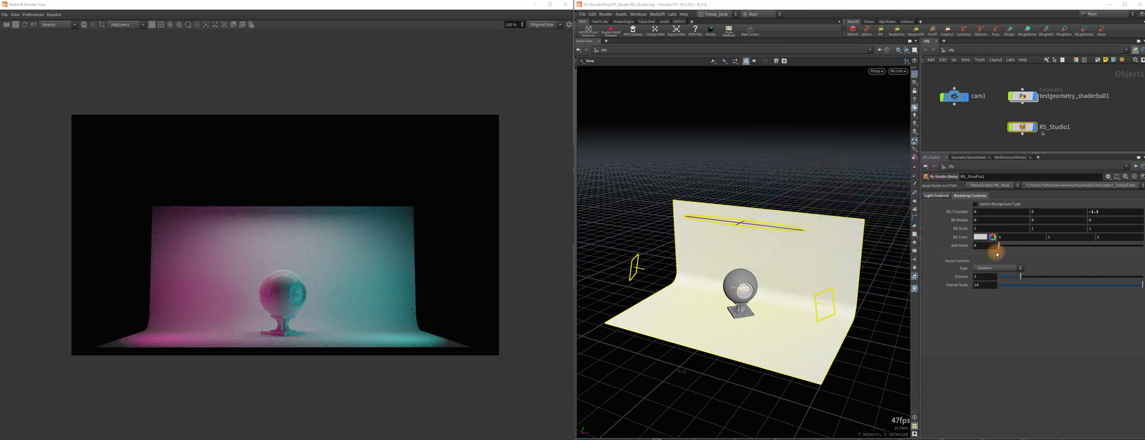
Add some noise to the backdrop and set the noise type to Luka
{"action": "left_click_drag", "start_coordinate": [1000, 246], "coordinate": [1048, 248]}
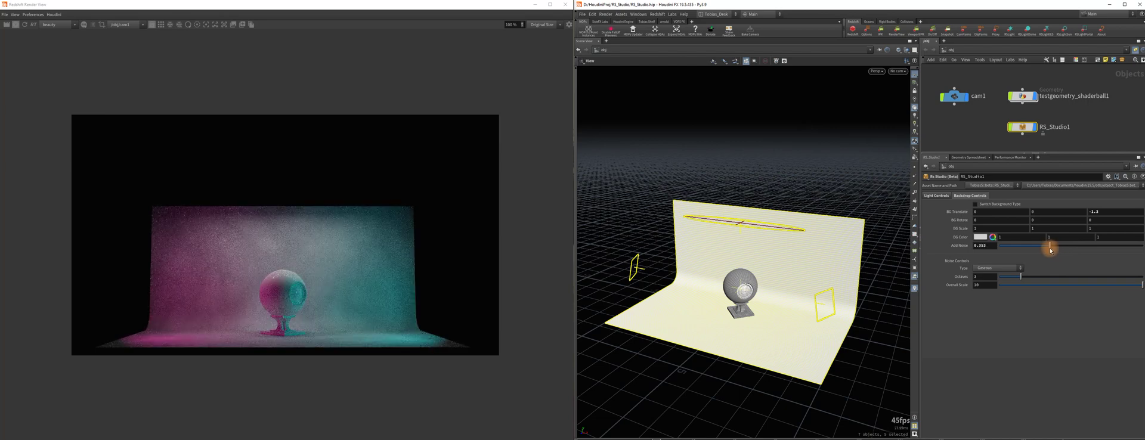
{"action": "left_click", "coordinate": [1009, 269]}
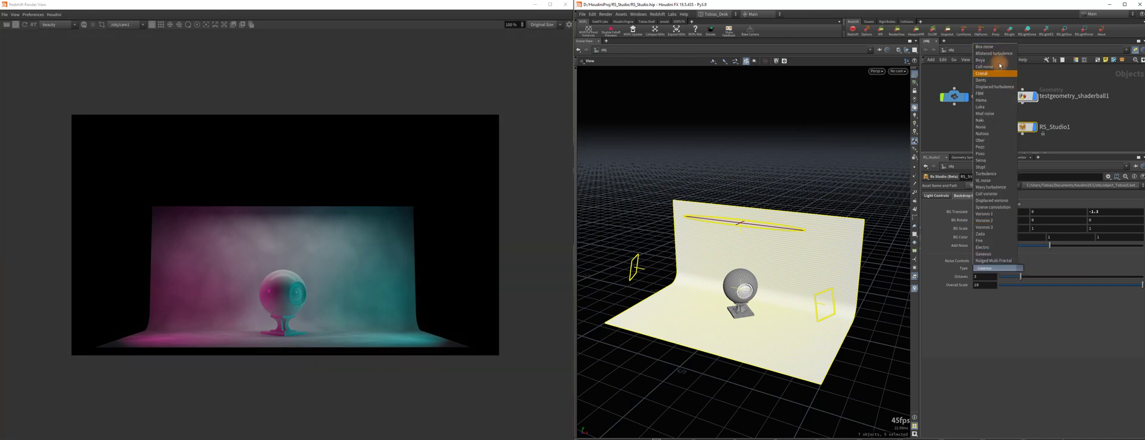
{"action": "left_click", "coordinate": [987, 107]}
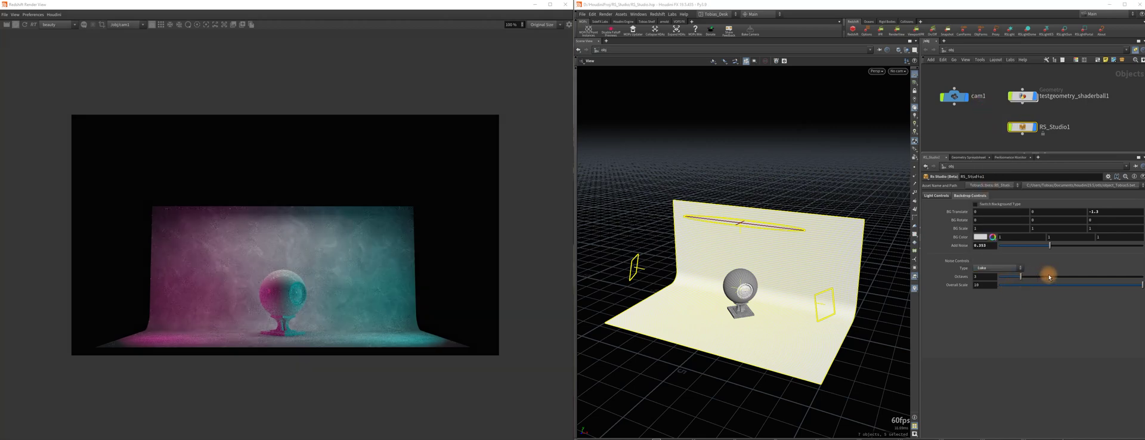
Set noise octaves to about 2 and Overall Scale to 25, slightly reducing the noise amount
{"action": "mouse_move", "coordinate": [1035, 274]}
{"action": "left_mouse_down"}
{"action": "mouse_move", "coordinate": [1005, 282]}
{"action": "mouse_move", "coordinate": [1014, 279]}
{"action": "left_mouse_up"}
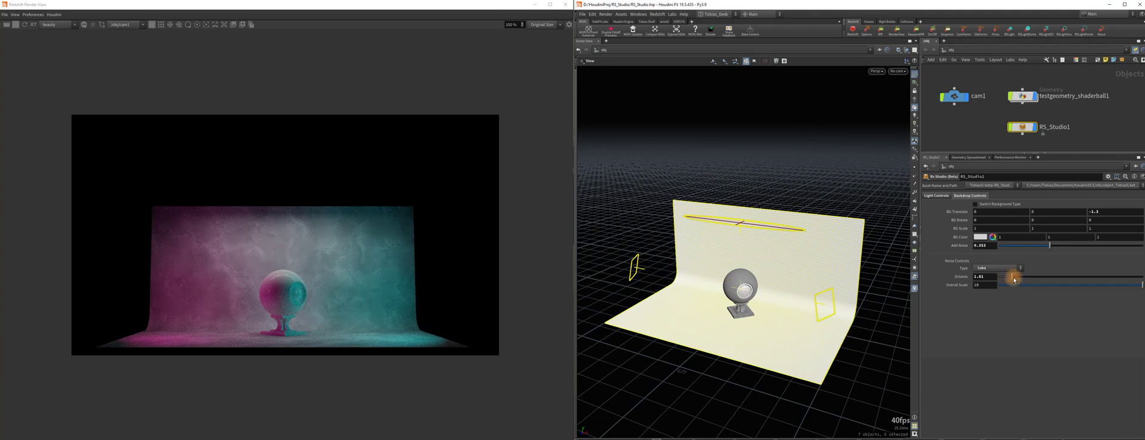
{"action": "left_click_drag", "start_coordinate": [1008, 280], "coordinate": [1020, 279]}
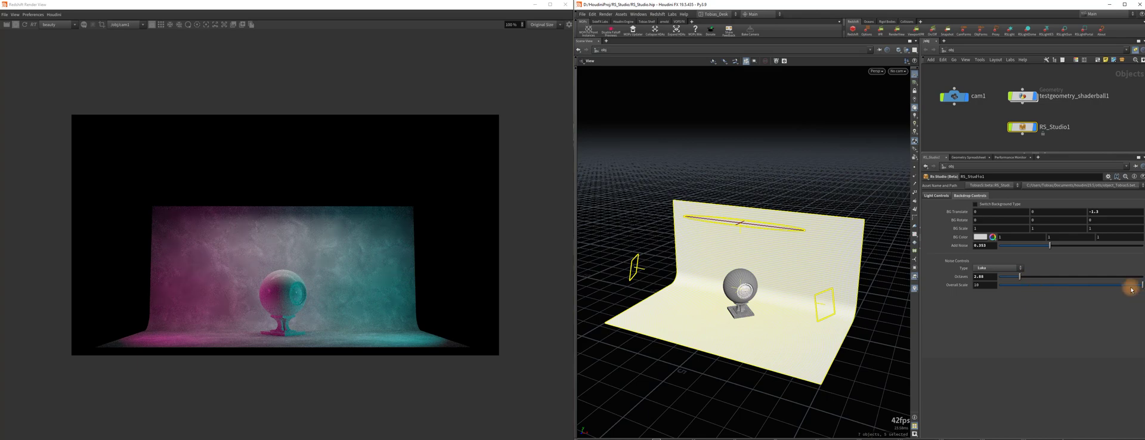
{"action": "left_click_drag", "start_coordinate": [1132, 290], "coordinate": [1034, 289]}
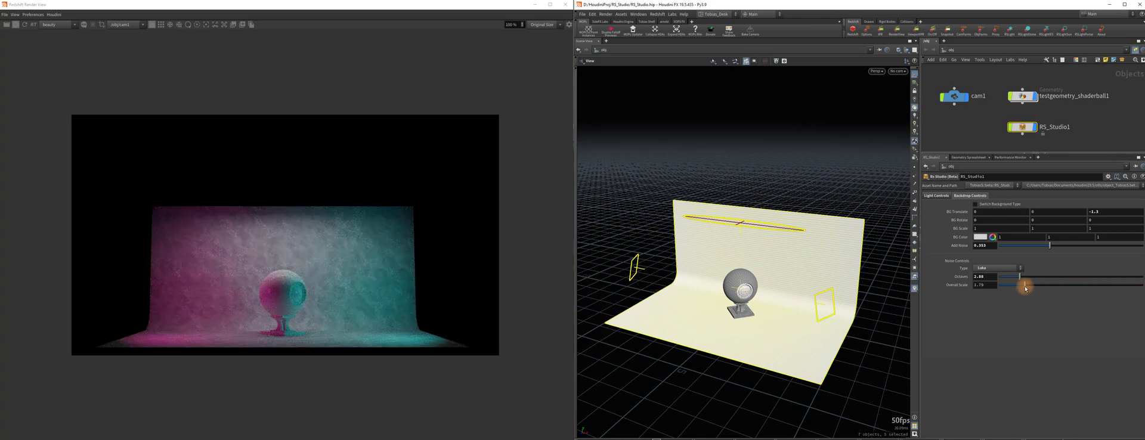
{"action": "left_click_drag", "start_coordinate": [1025, 289], "coordinate": [1036, 286]}
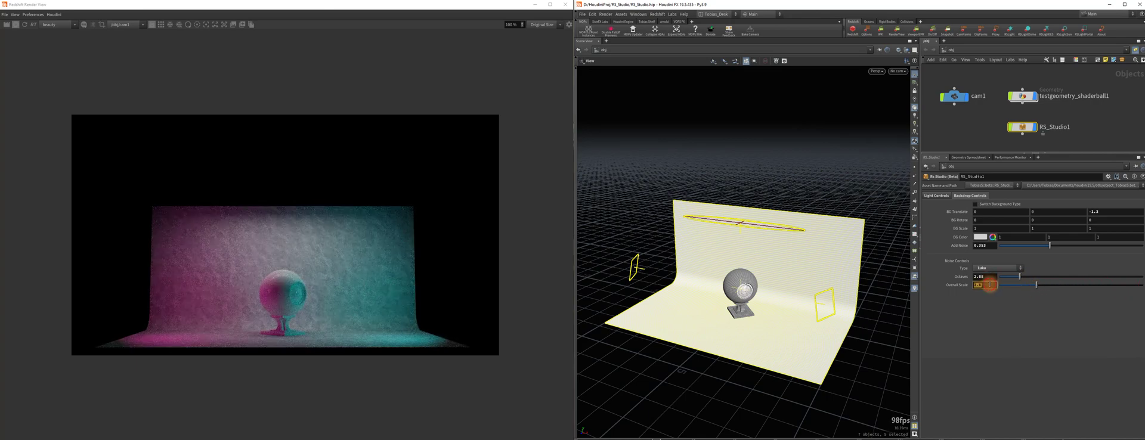
{"action": "type", "text": "25"}
{"action": "key", "text": "Return"}
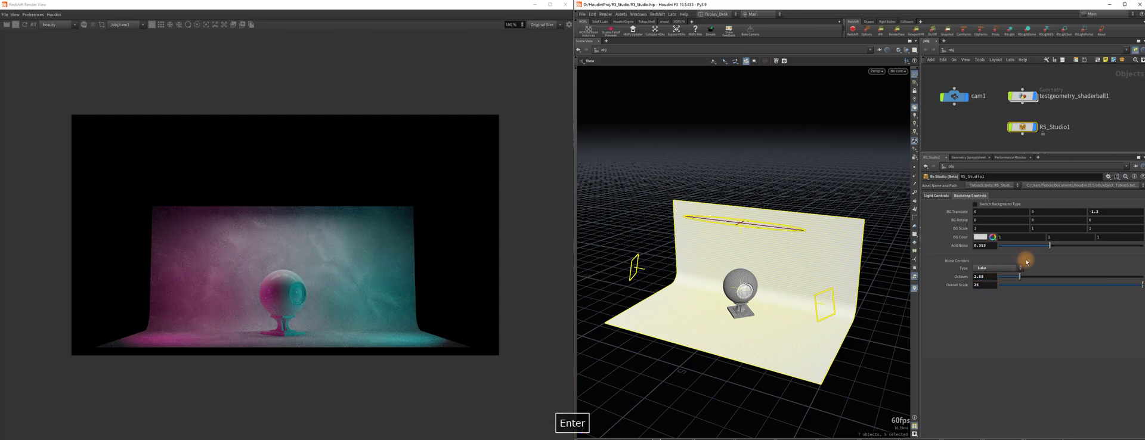
{"action": "left_click_drag", "start_coordinate": [1050, 246], "coordinate": [1031, 248]}
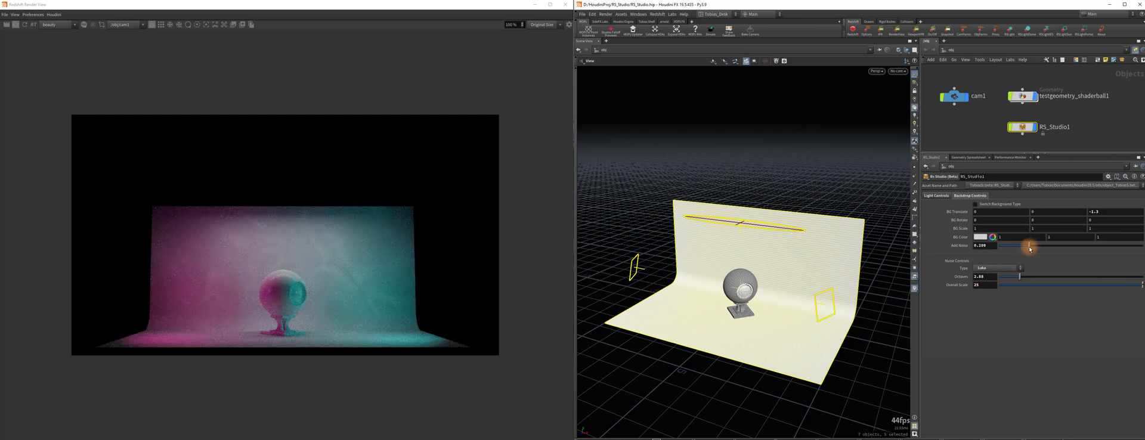
Switch backdrop noise to Gaseous with Overall Scale 15, Octaves 2.74 and Add Noise 0.342
{"action": "left_click", "coordinate": [996, 269]}
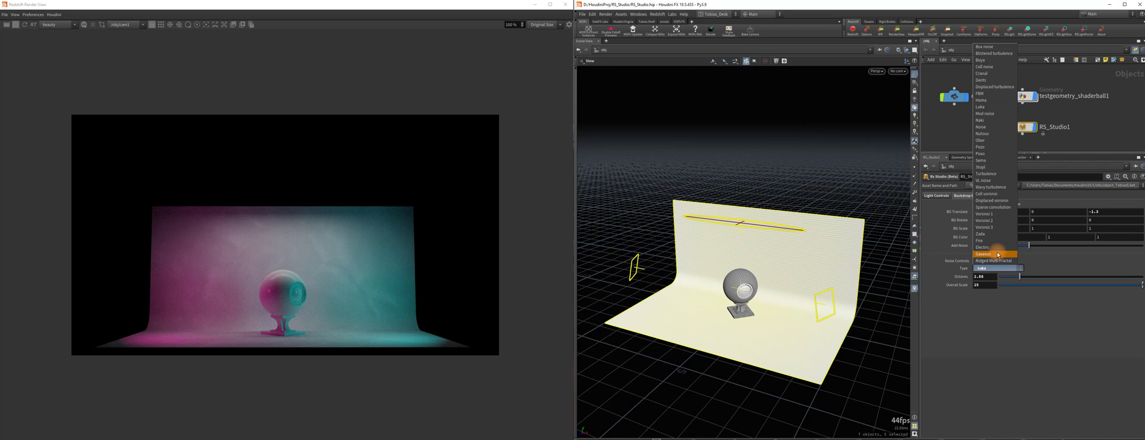
{"action": "left_click", "coordinate": [999, 254]}
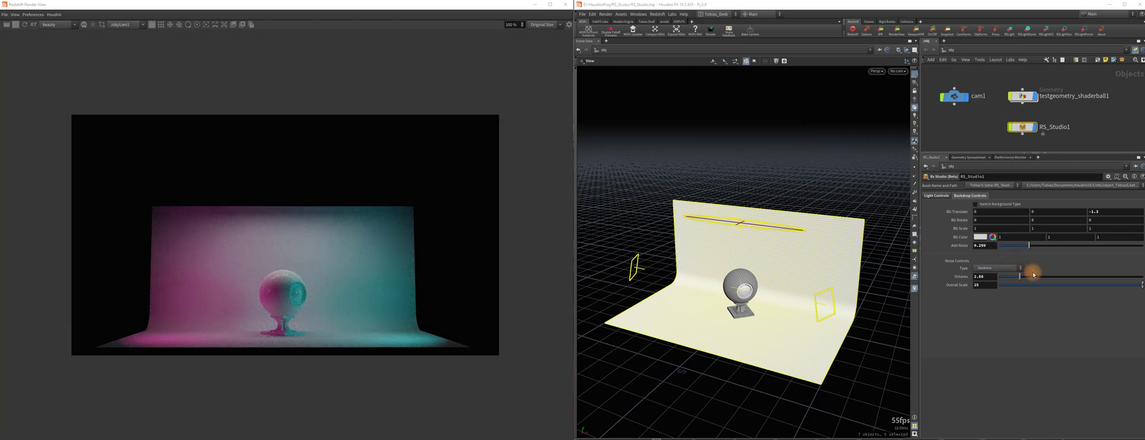
{"action": "left_click_drag", "start_coordinate": [1029, 246], "coordinate": [1067, 249]}
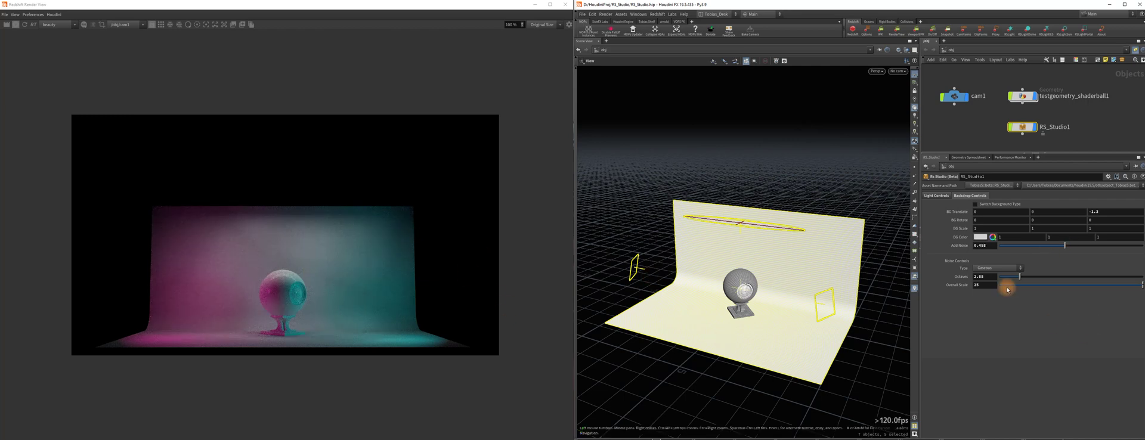
{"action": "type", "text": "15"}
{"action": "key", "text": "Return"}
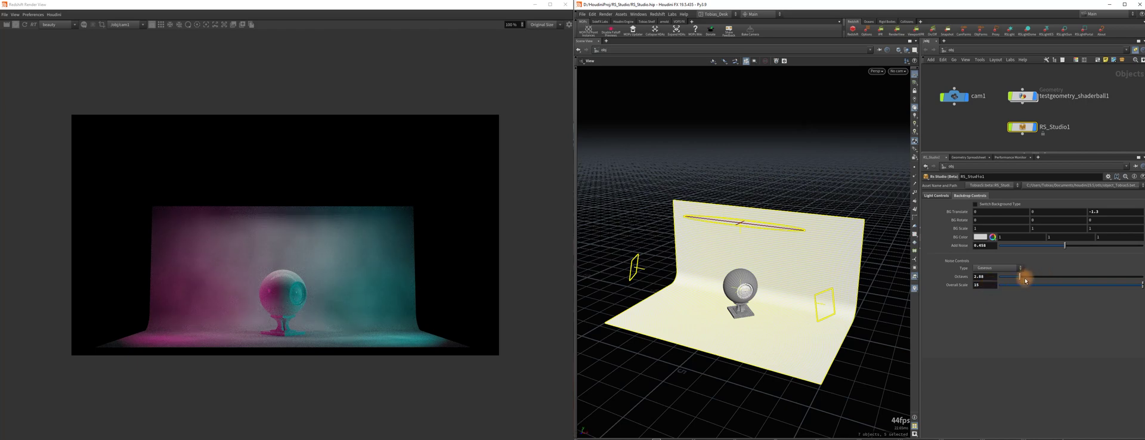
{"action": "left_click_drag", "start_coordinate": [1025, 278], "coordinate": [1020, 277]}
{"action": "mouse_move", "coordinate": [1045, 249]}
{"action": "left_mouse_down"}
{"action": "mouse_move", "coordinate": [983, 247]}
{"action": "mouse_move", "coordinate": [1041, 250]}
{"action": "left_mouse_up"}
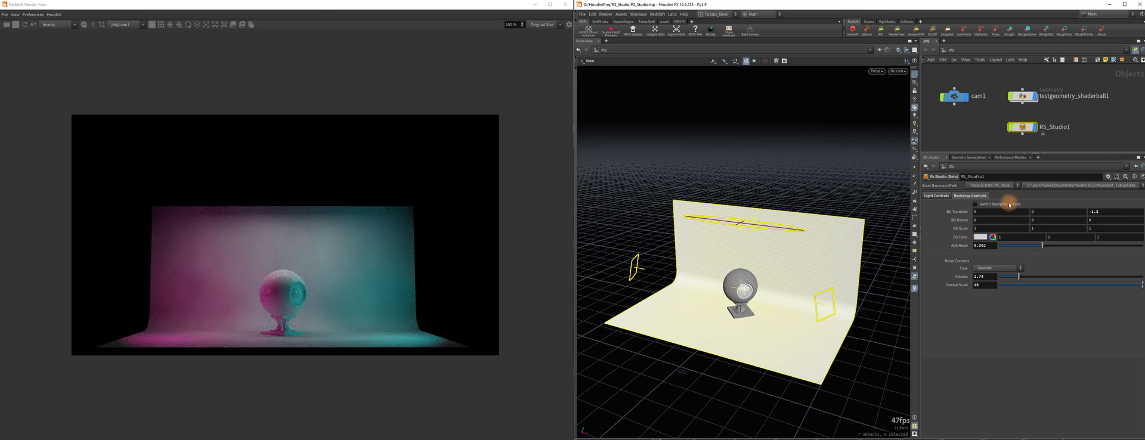
Make the backdrop a rounded dome at Translate Z 1.5, scaled 2.2 by 1.4, and refresh the render
{"action": "left_click", "coordinate": [975, 204]}
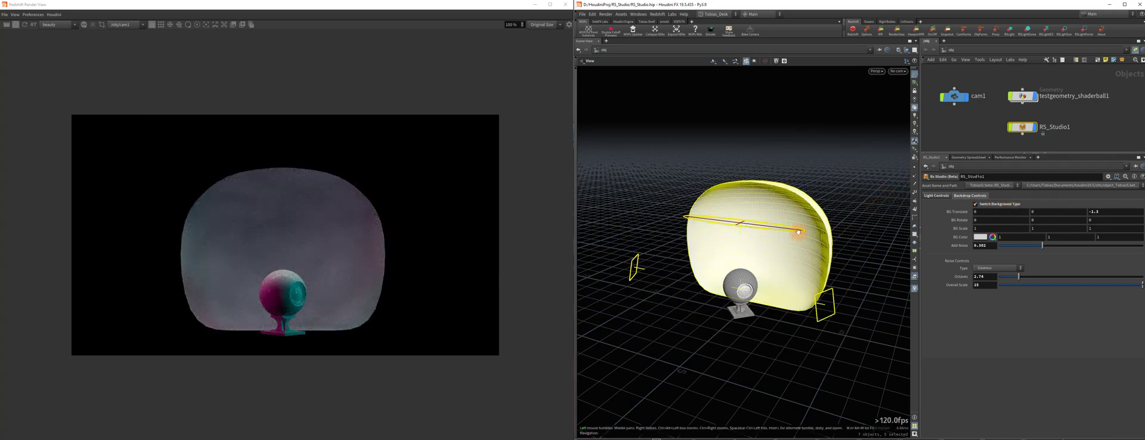
{"action": "left_click_drag", "start_coordinate": [811, 227], "coordinate": [785, 231]}
{"action": "middle_click_drag", "start_coordinate": [1106, 212], "coordinate": [1133, 214]}
{"action": "middle_click_drag", "start_coordinate": [997, 232], "coordinate": [1041, 224]}
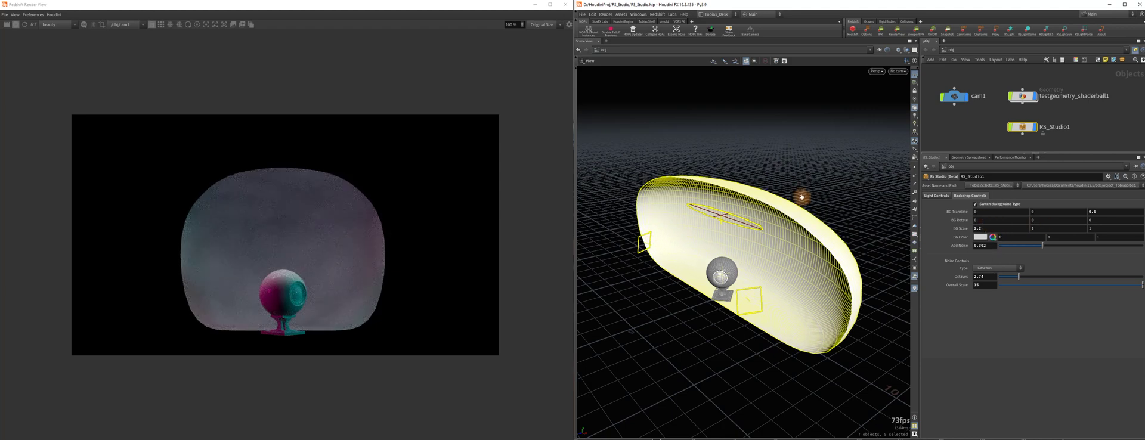
{"action": "left_click", "coordinate": [25, 25]}
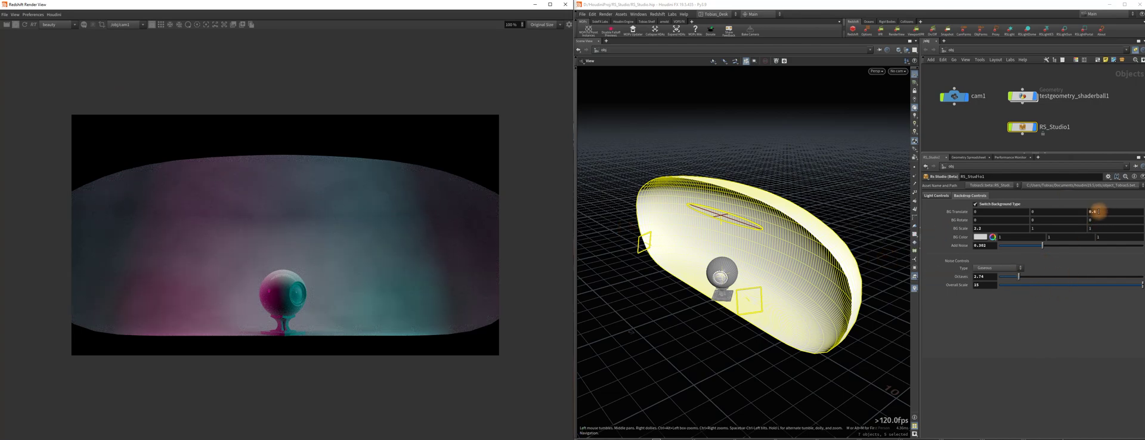
{"action": "middle_click_drag", "start_coordinate": [1102, 212], "coordinate": [1136, 210]}
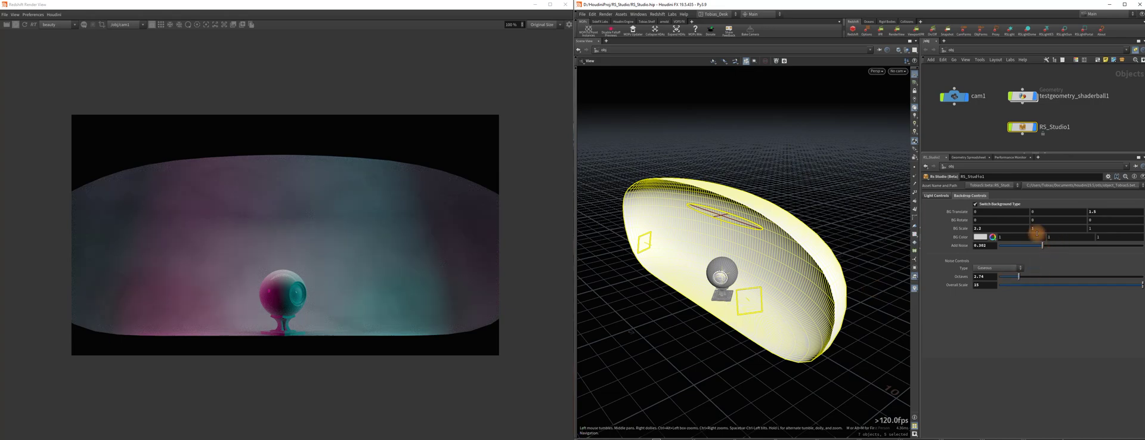
{"action": "middle_click_drag", "start_coordinate": [1046, 231], "coordinate": [1063, 233]}
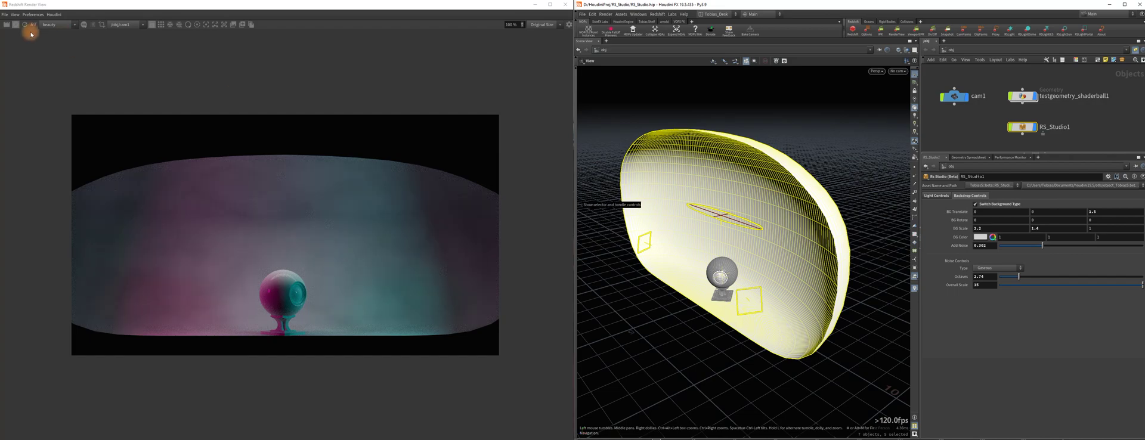
Re-render, then view through cam1 locked to the viewport and dolly it toward the shaderball
{"action": "left_click", "coordinate": [26, 27]}
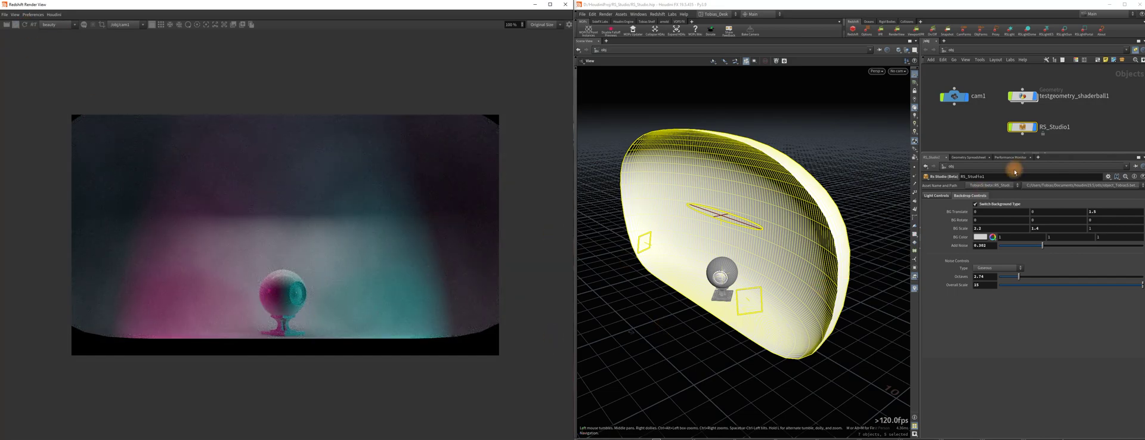
{"action": "left_click", "coordinate": [897, 71]}
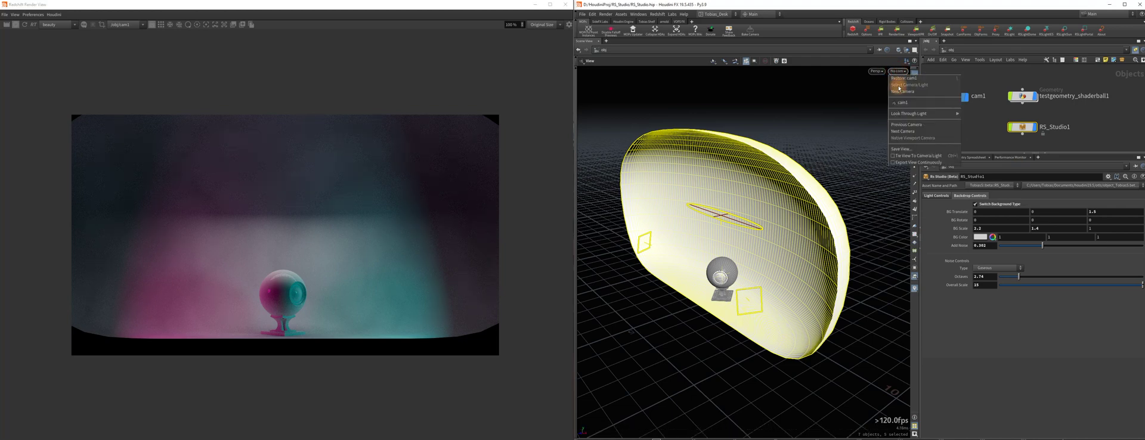
{"action": "left_click", "coordinate": [907, 104]}
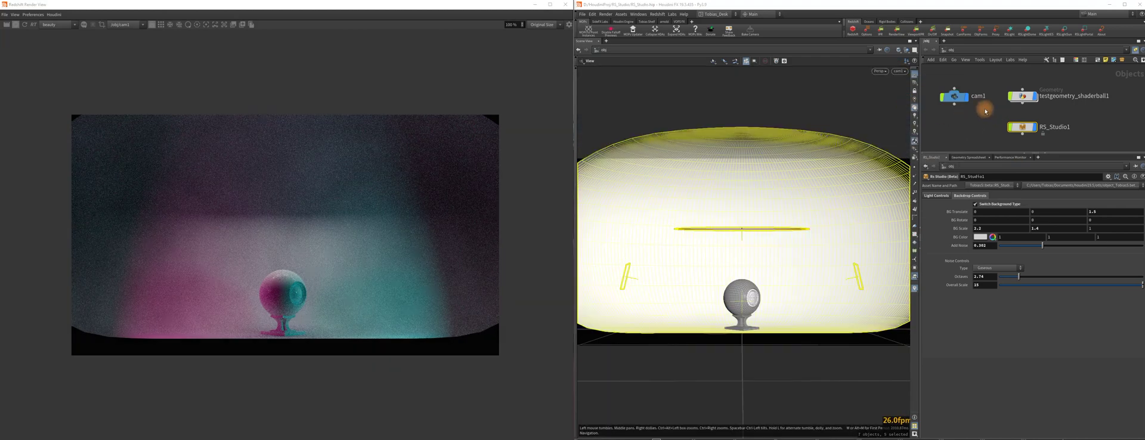
{"action": "left_click", "coordinate": [914, 91]}
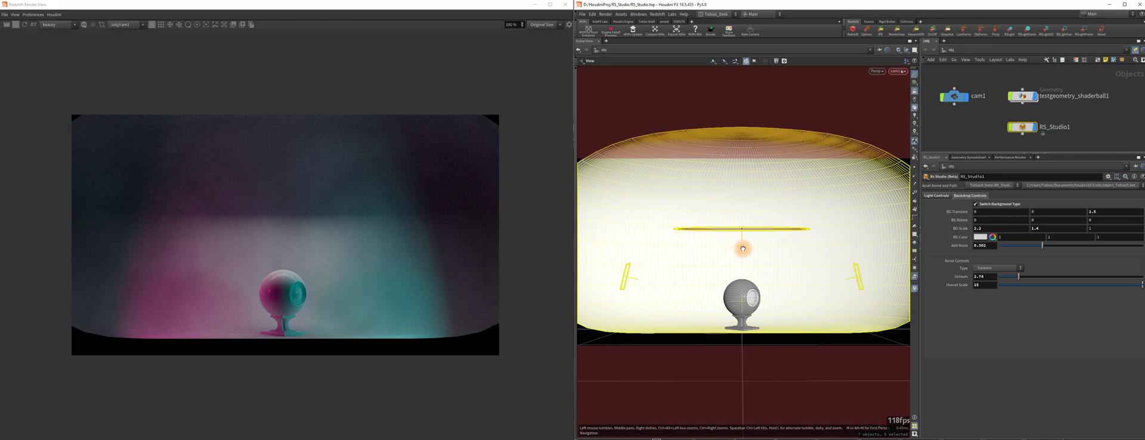
{"action": "mouse_move", "coordinate": [740, 293]}
{"action": "right_mouse_down"}
{"action": "mouse_move", "coordinate": [784, 284]}
{"action": "mouse_move", "coordinate": [752, 304]}
{"action": "right_mouse_up"}
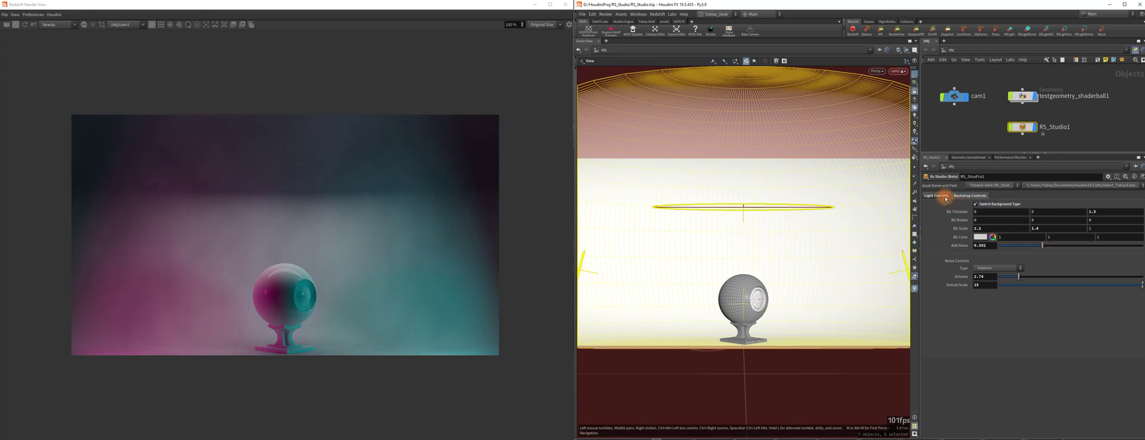
Raise Top Light Height to 7.1, then return to Backdrop Controls and orbit to an angled view
{"action": "left_click", "coordinate": [946, 199]}
{"action": "left_click_drag", "start_coordinate": [1043, 215], "coordinate": [1103, 216]}
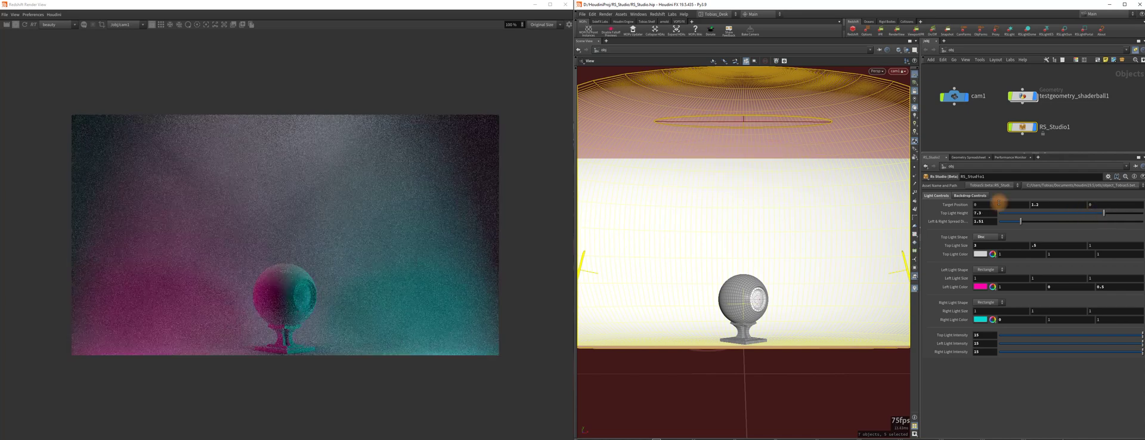
{"action": "left_click", "coordinate": [962, 196]}
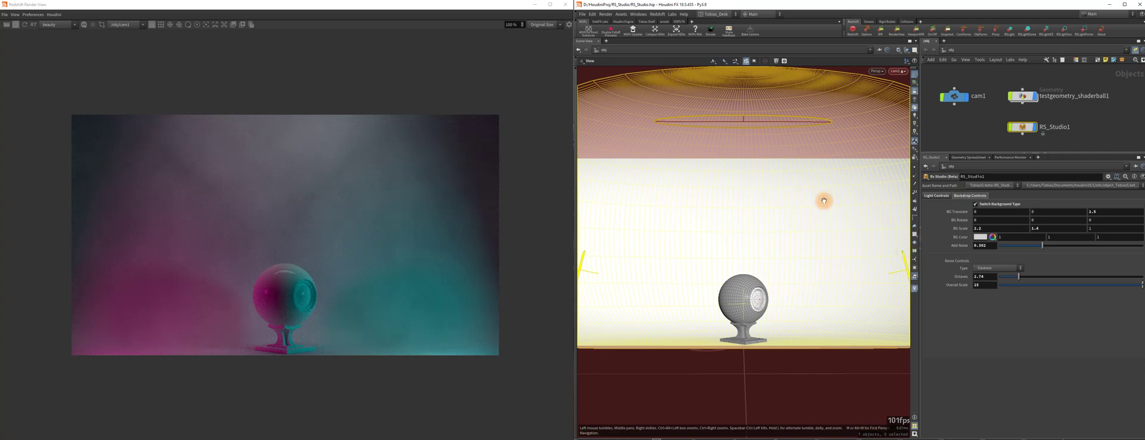
{"action": "left_click_drag", "start_coordinate": [795, 217], "coordinate": [760, 287]}
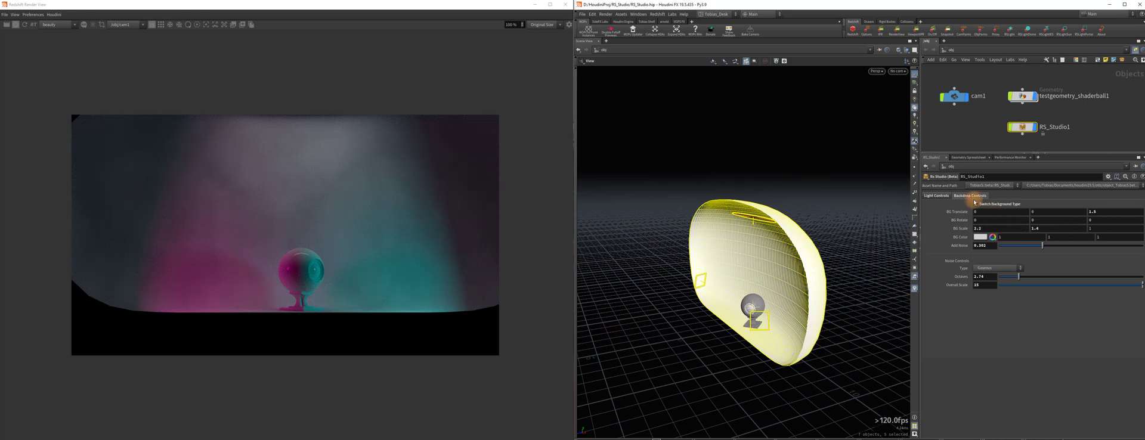
Adjust BG Scale Z with RT rendering on, re-rendering until the dome depth settles near 2.1
{"action": "middle_click_drag", "start_coordinate": [1105, 229], "coordinate": [1141, 230]}
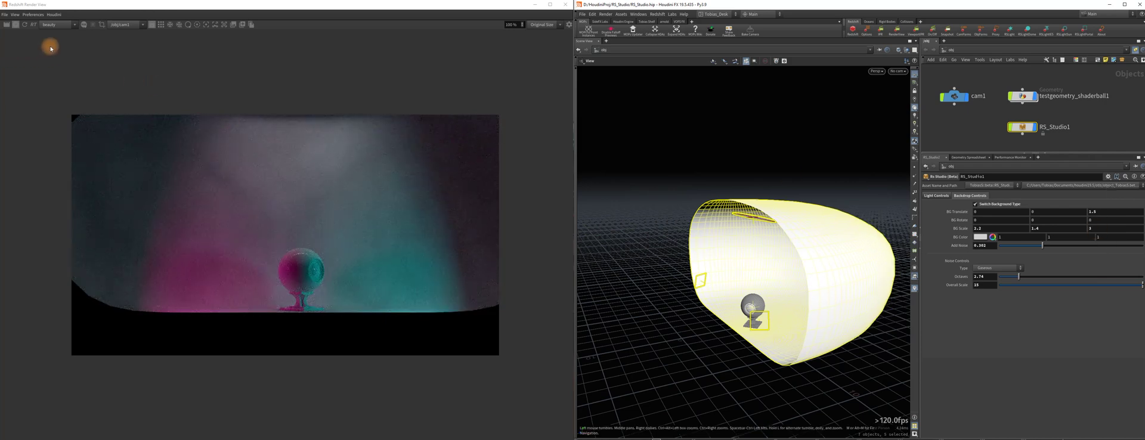
{"action": "left_click", "coordinate": [34, 26]}
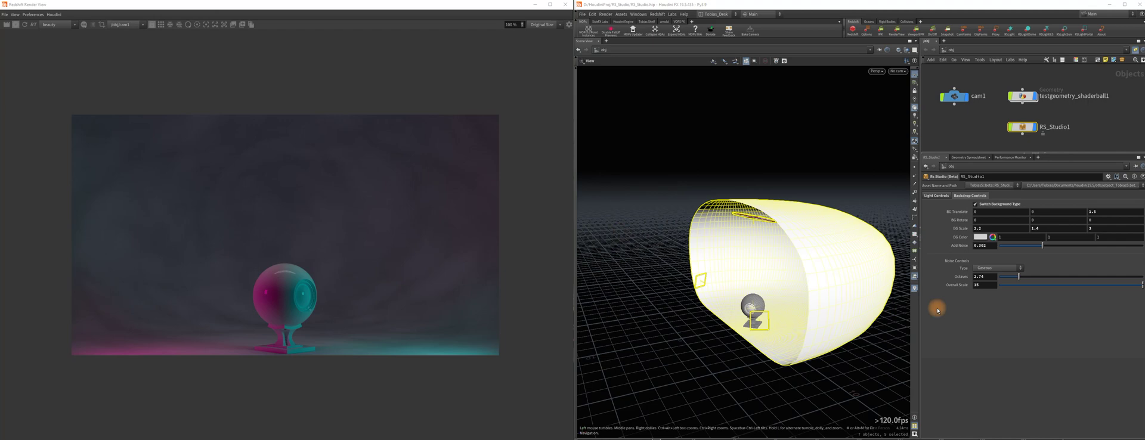
{"action": "middle_click_drag", "start_coordinate": [1096, 228], "coordinate": [1129, 231]}
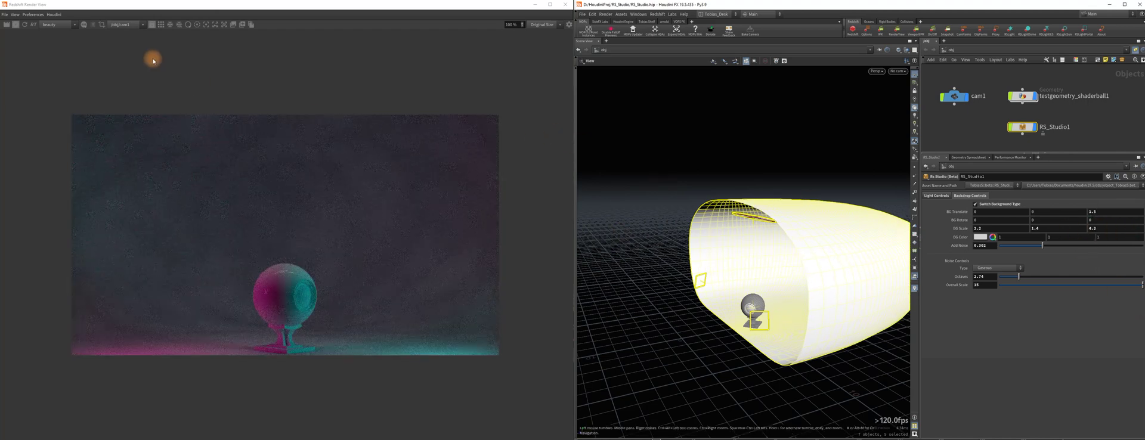
{"action": "left_click", "coordinate": [25, 26]}
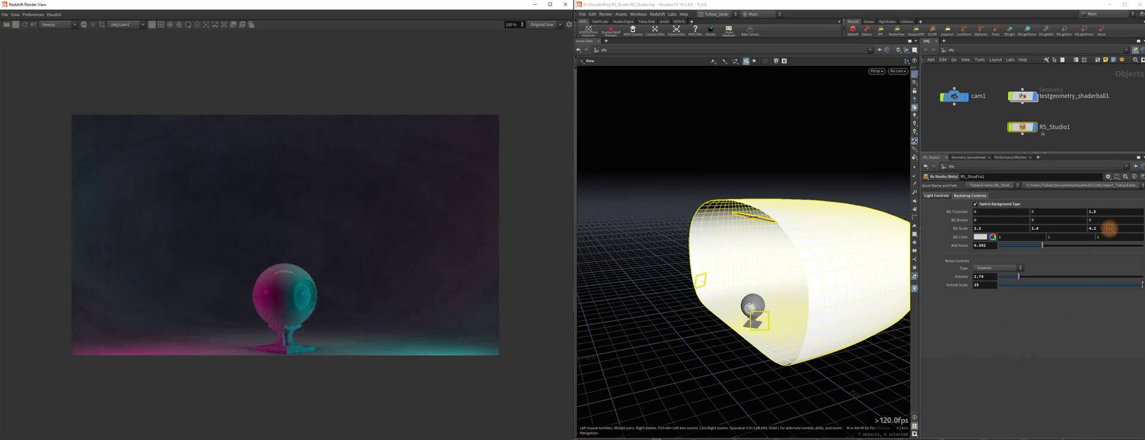
{"action": "middle_click_drag", "start_coordinate": [1094, 229], "coordinate": [1012, 229]}
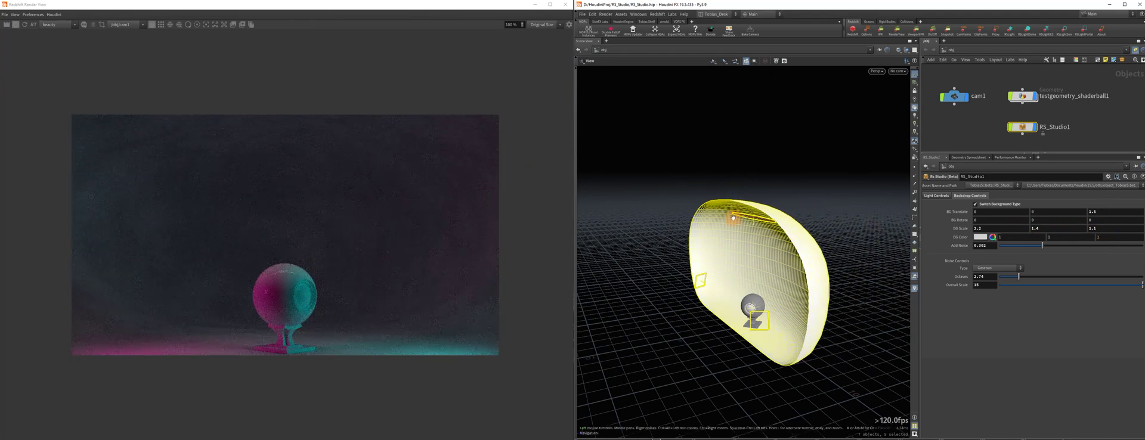
{"action": "left_click", "coordinate": [25, 25]}
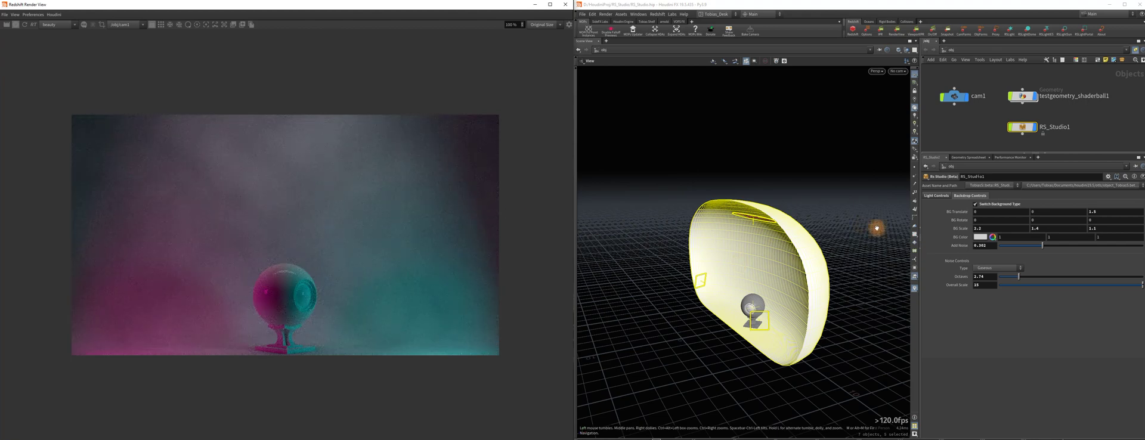
{"action": "left_click", "coordinate": [935, 197]}
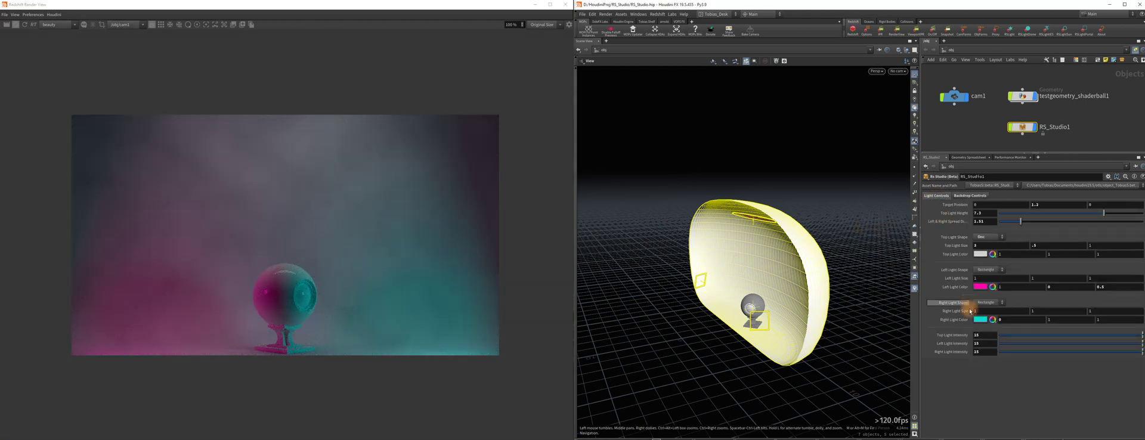
{"action": "left_click_drag", "start_coordinate": [787, 304], "coordinate": [732, 322]}
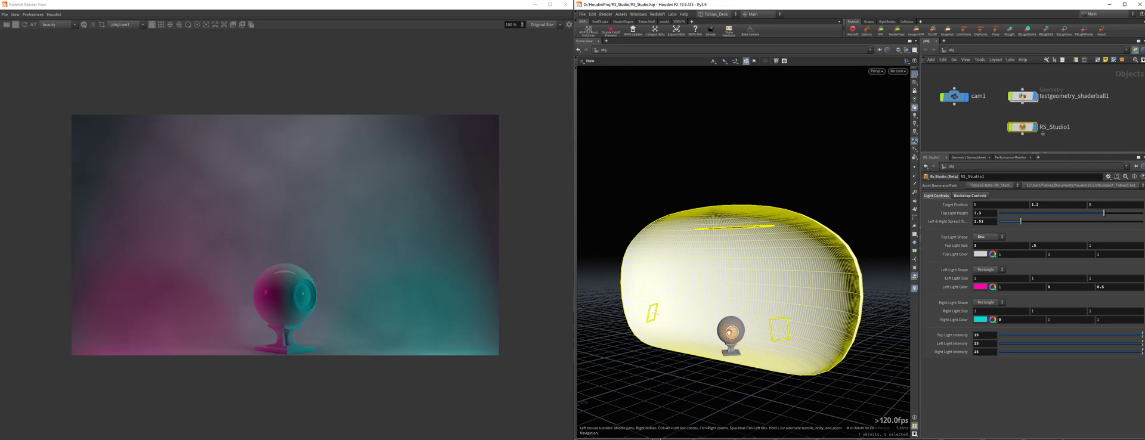
{"action": "mouse_move", "coordinate": [729, 332]}
{"action": "left_mouse_down"}
{"action": "mouse_move", "coordinate": [716, 343]}
{"action": "mouse_move", "coordinate": [737, 334]}
{"action": "left_mouse_up"}
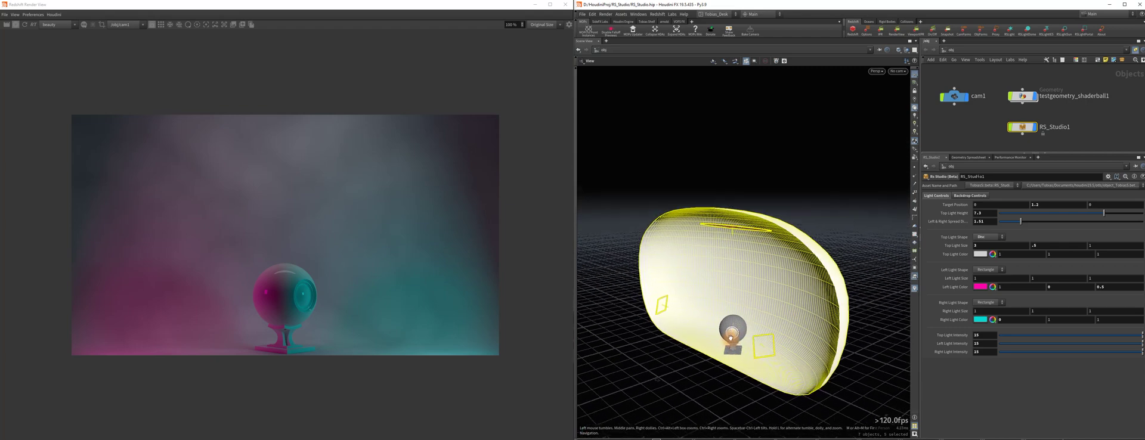